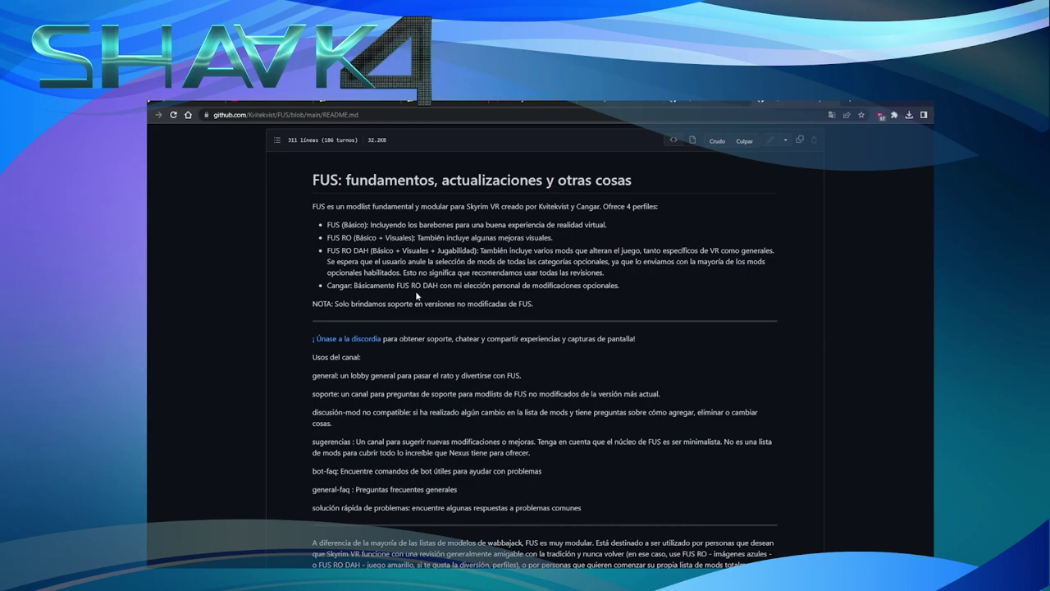
Read through the FUS README, from the profile overview and installation sections to the VR and optional gameplay mod lists.
left_click(302, 232)
scroll(770, 310, "down", 3)
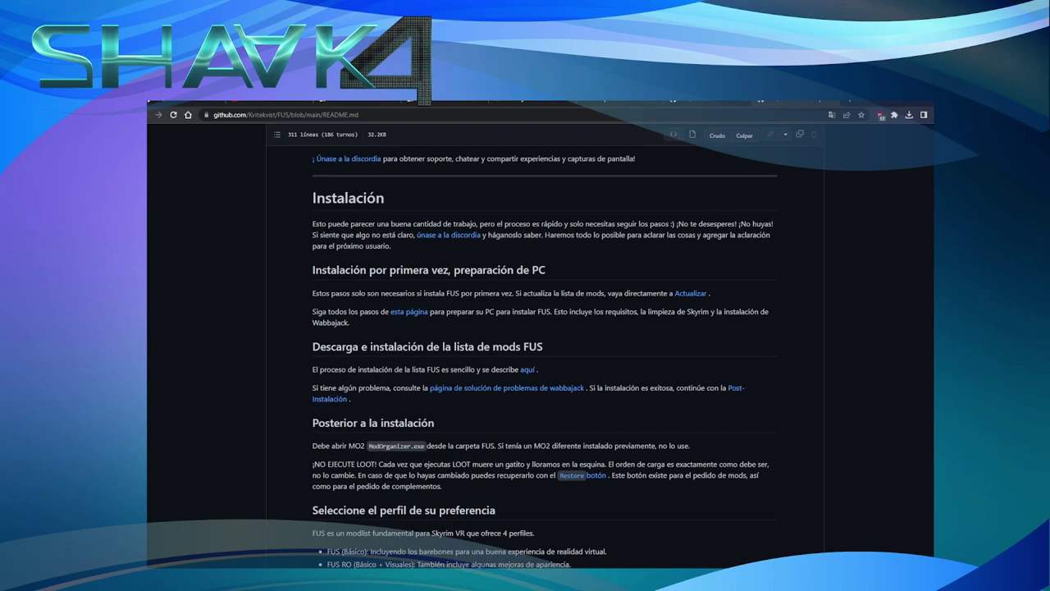
scroll(545, 356, "down", 2)
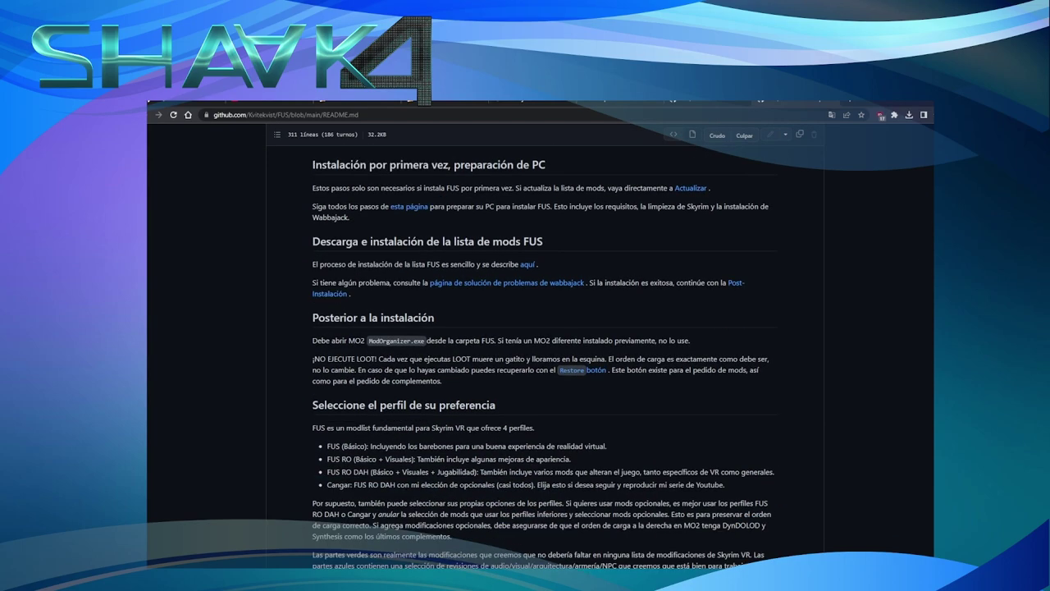
scroll(541, 361, "down", 9)
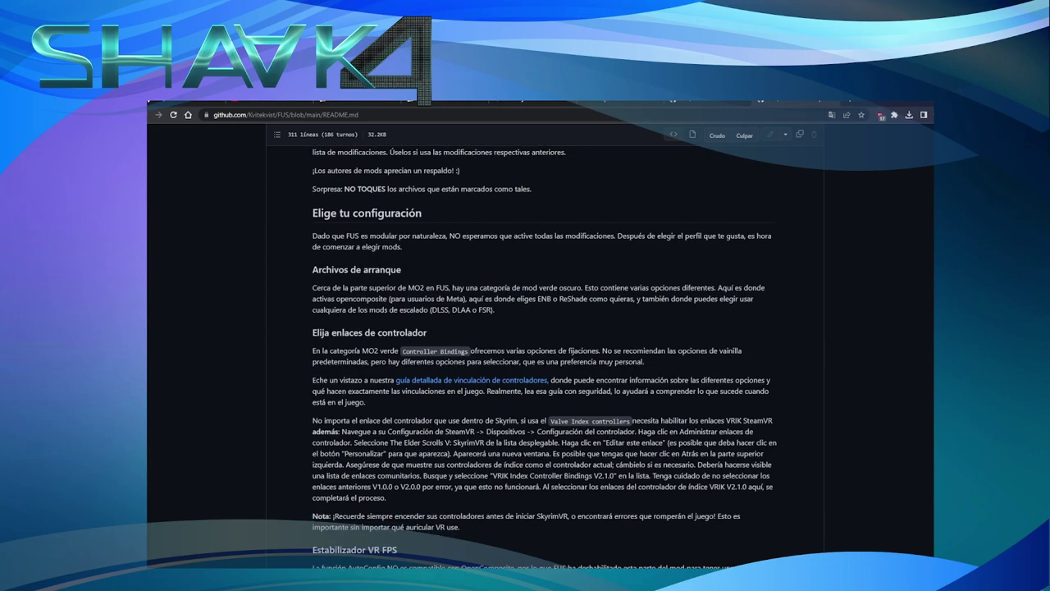
scroll(541, 361, "down", 1)
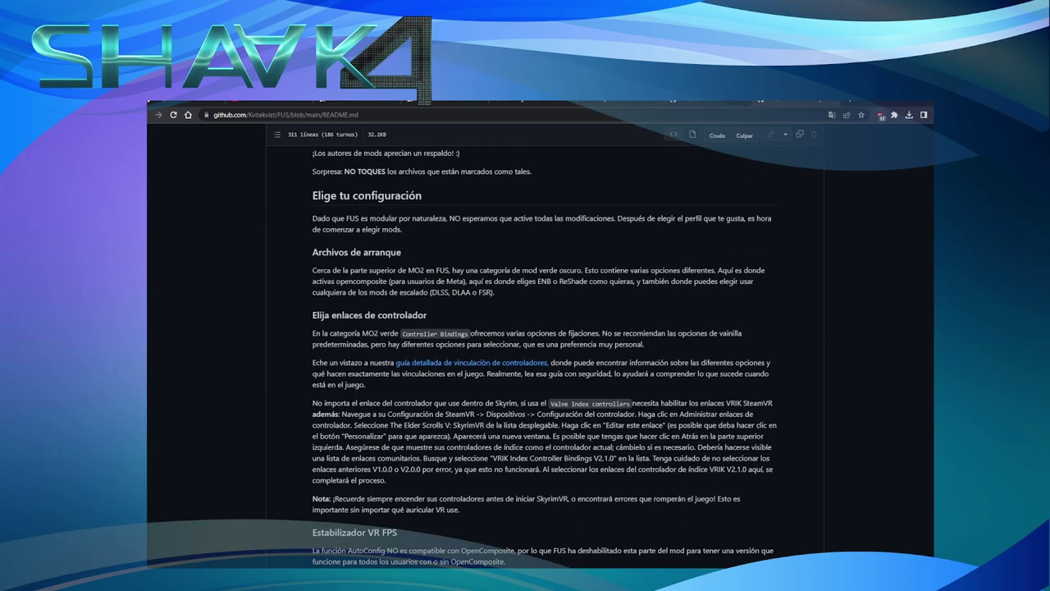
scroll(545, 357, "down", 10)
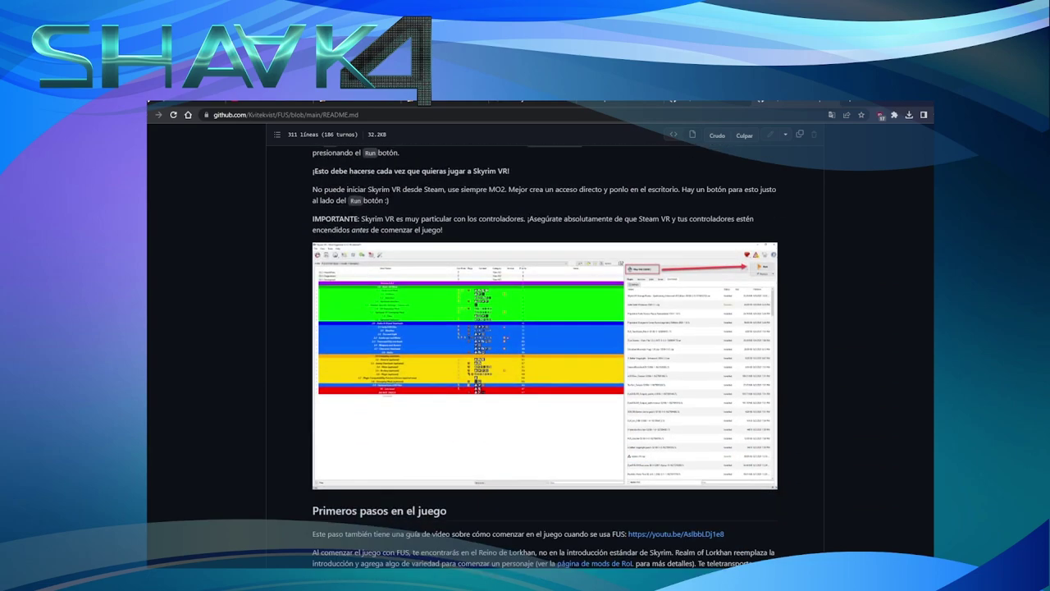
scroll(544, 356, "down", 1)
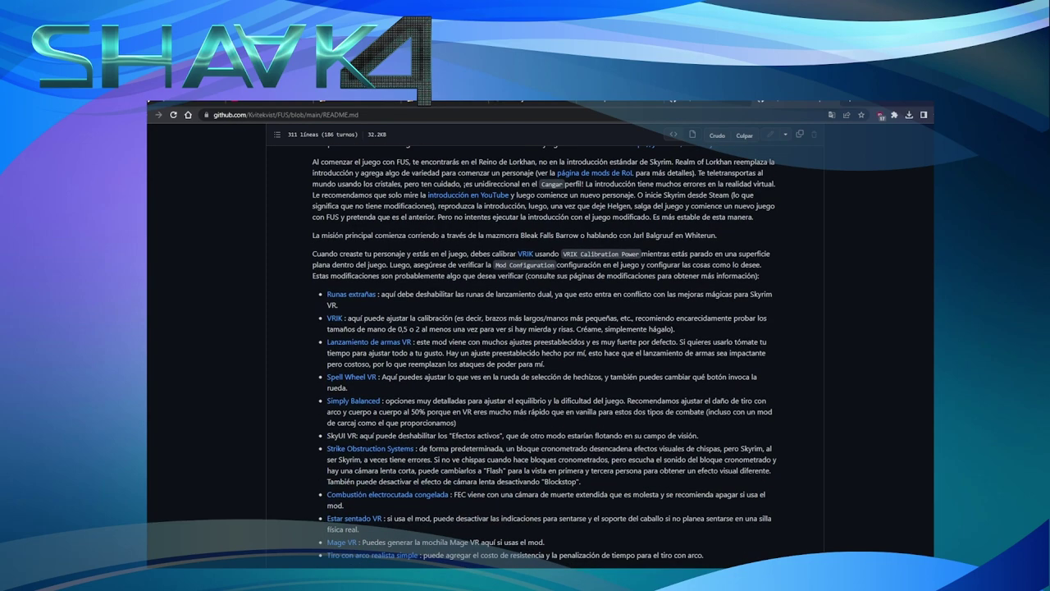
scroll(545, 357, "down", 2)
scroll(544, 357, "down", 5)
scroll(544, 357, "down", 5)
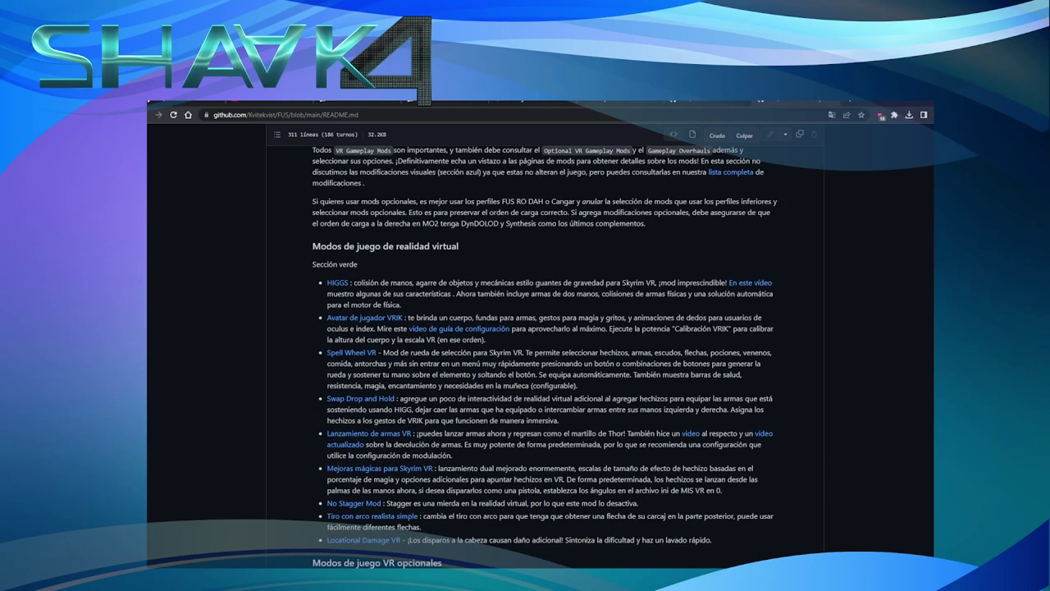
scroll(544, 357, "down", 2)
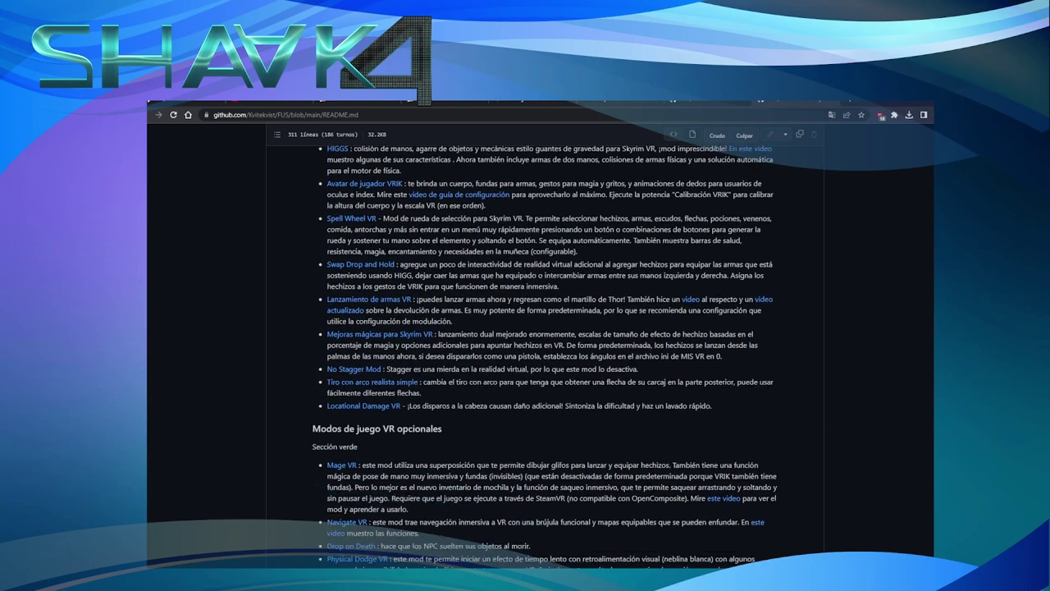
scroll(544, 357, "down", 4)
scroll(545, 357, "down", 5)
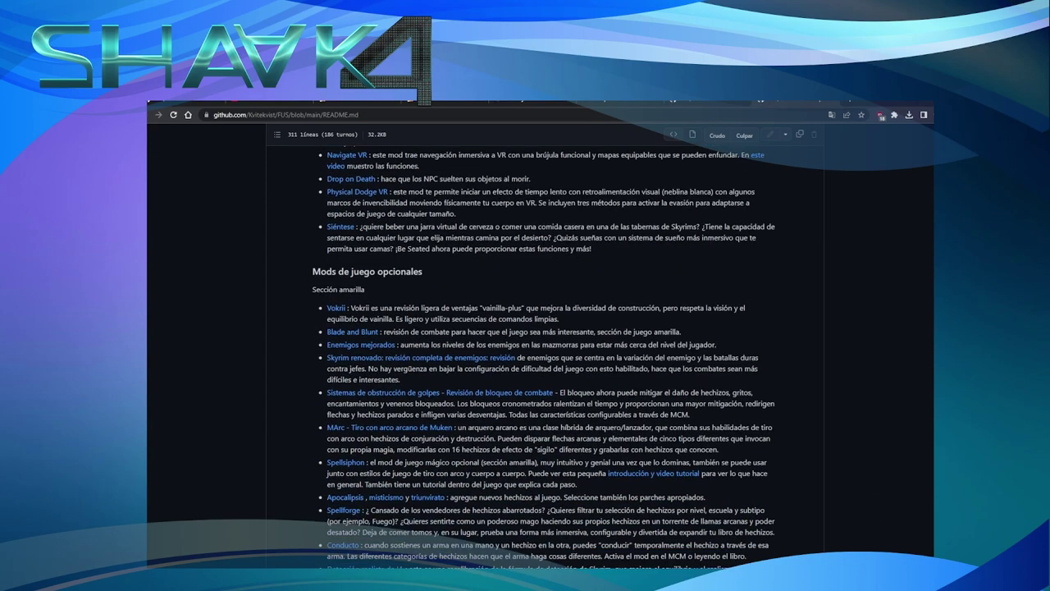
scroll(442, 215, "down", 10)
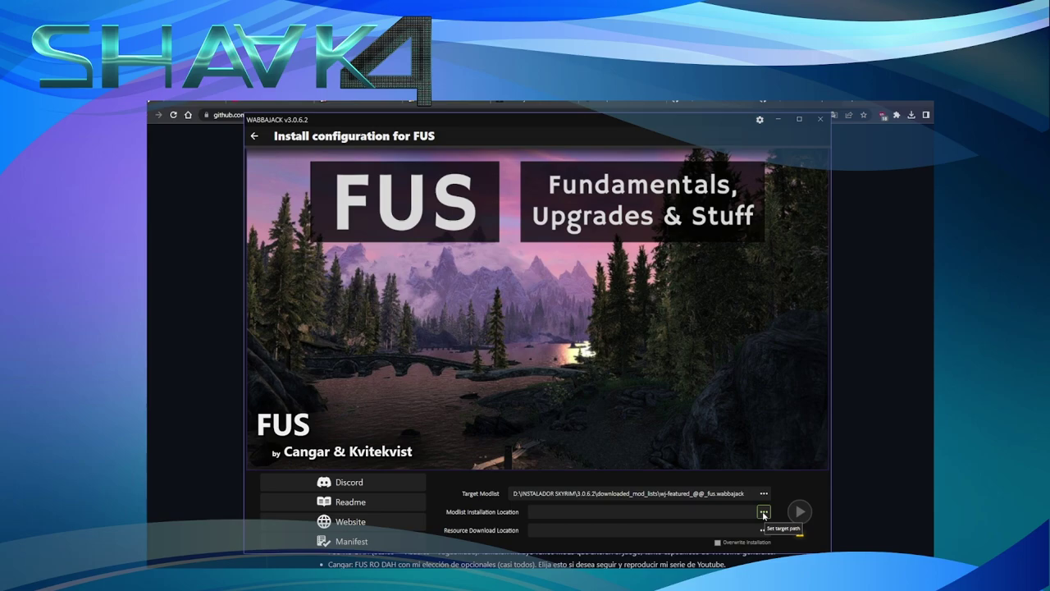
In Wabbajack, set the FUS modlist installation location to the fus skyrim folder on drive D and start the installation.
left_click(763, 511)
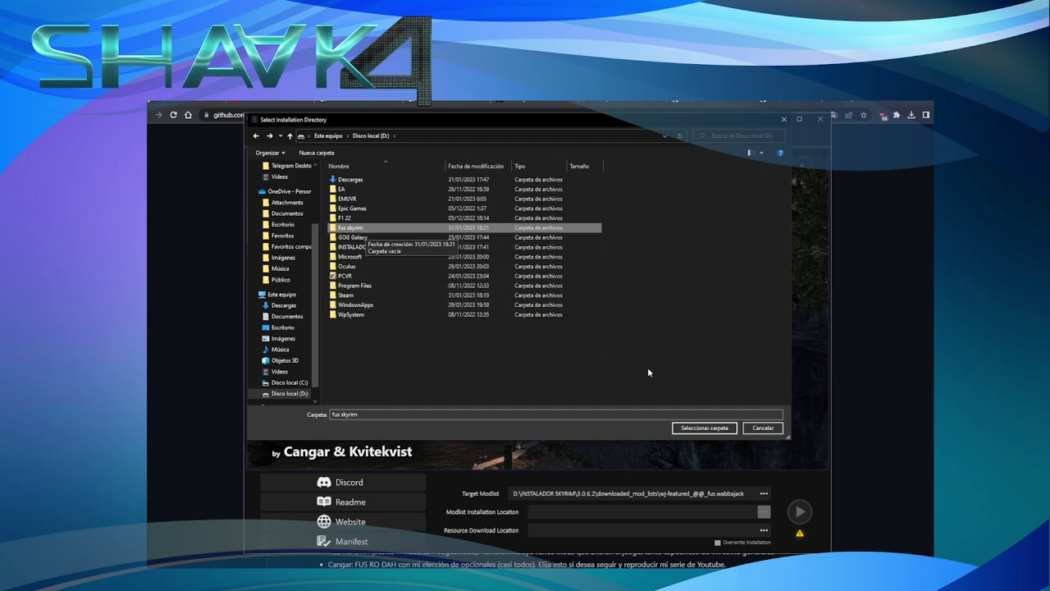
left_click(696, 430)
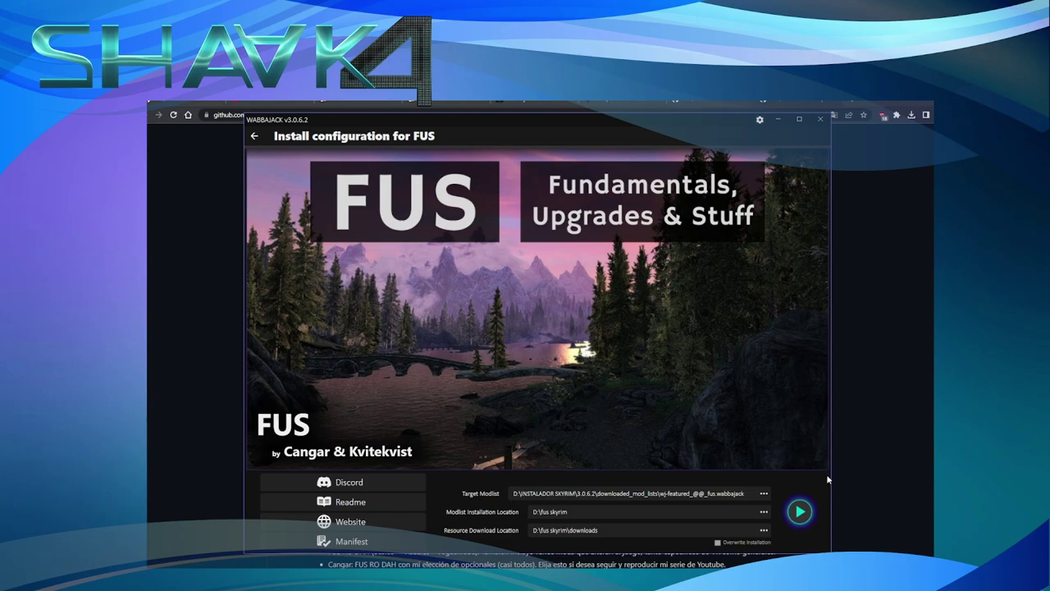
left_click(799, 513)
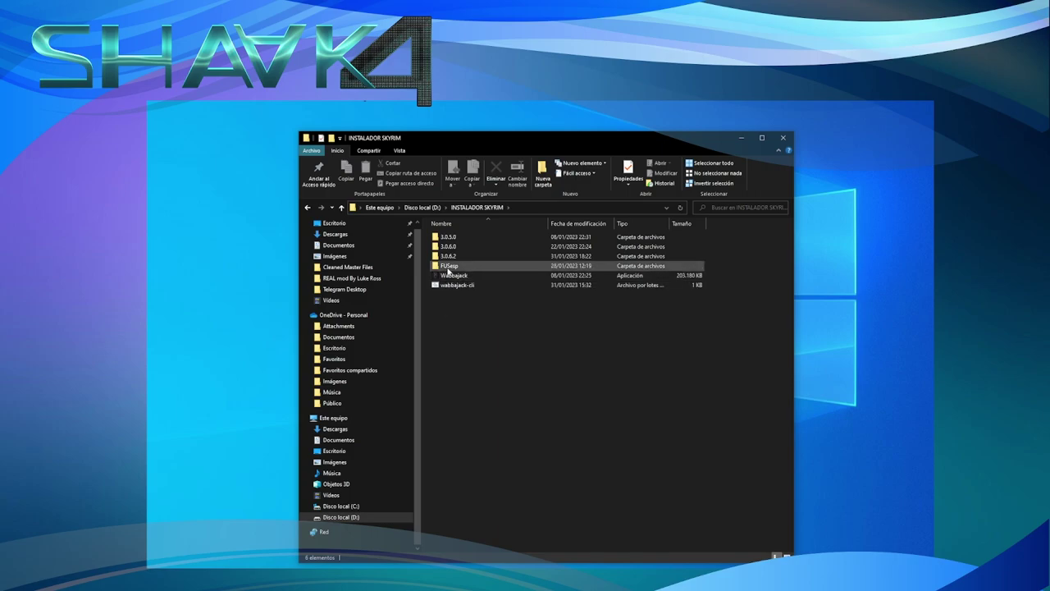
In File Explorer, open the FUSesp folder inside INSTALADOR SKYRIM and look through its contents and downloads subfolder.
double_click(448, 271)
scroll(525, 344, "down", 5)
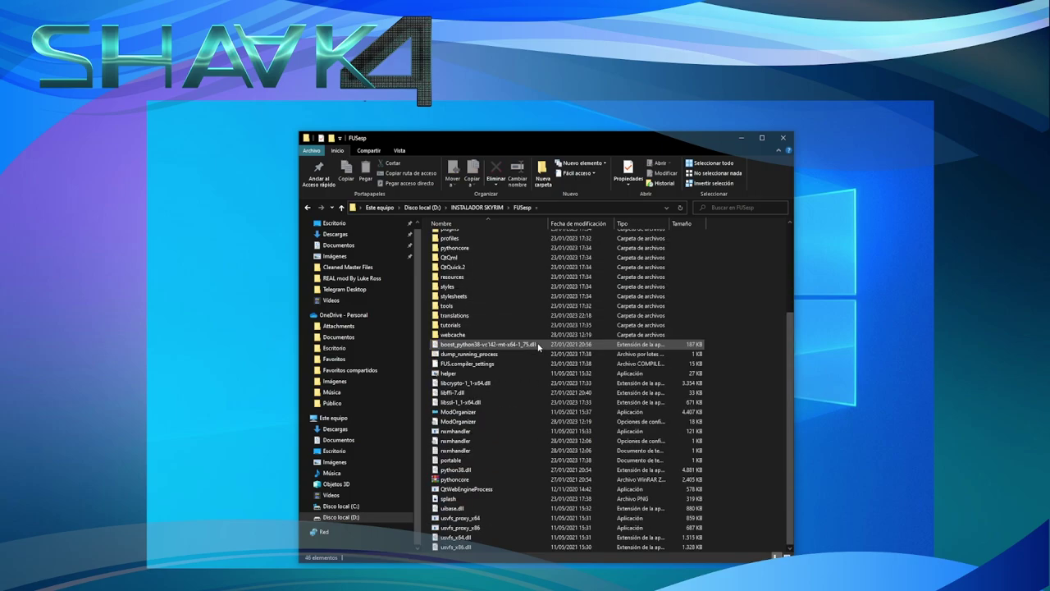
scroll(525, 434, "up", 4)
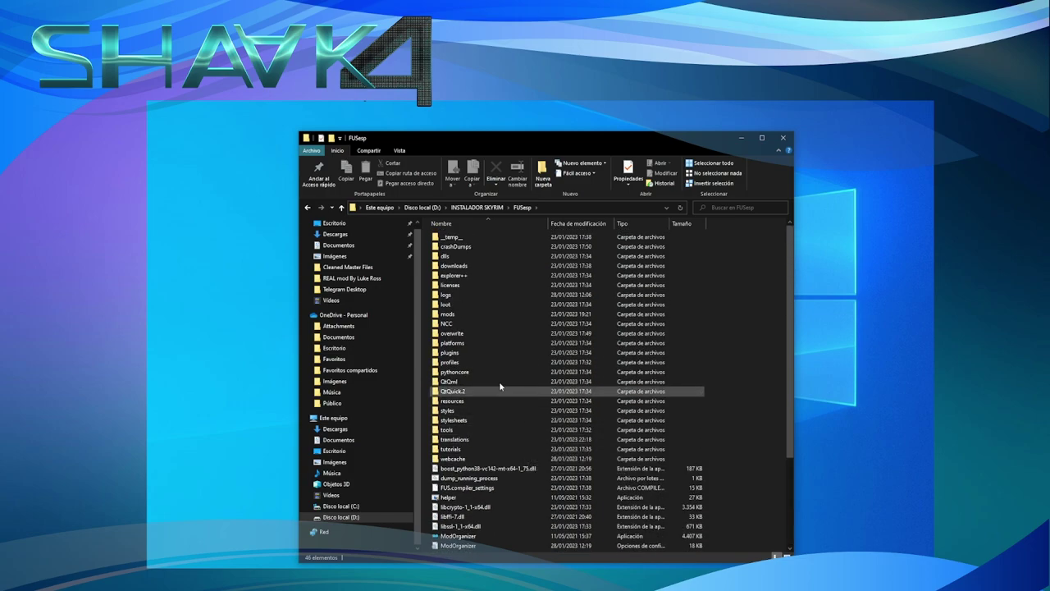
double_click(461, 267)
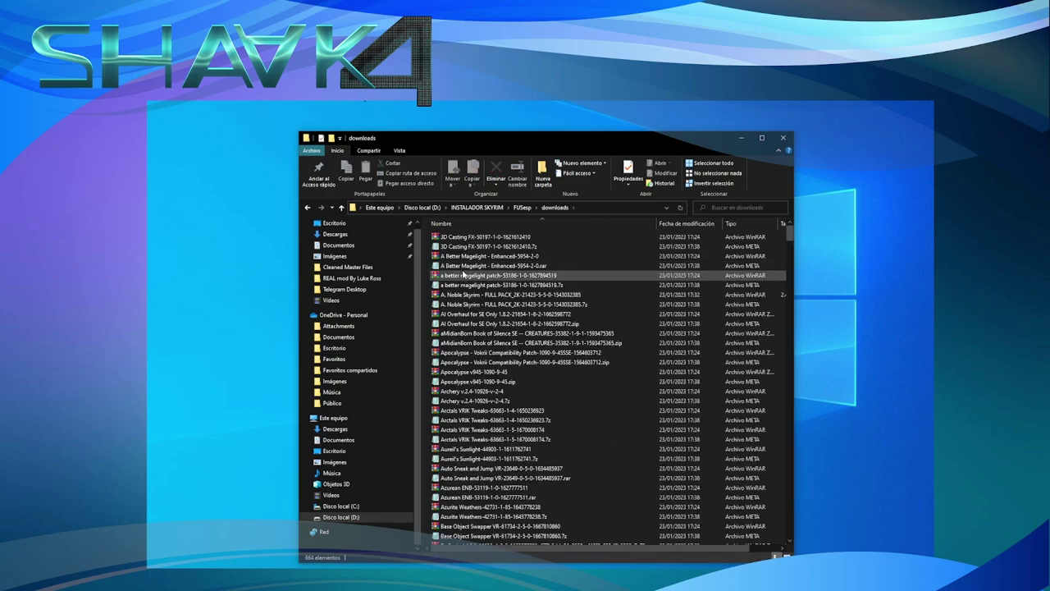
scroll(604, 275, "down", 20)
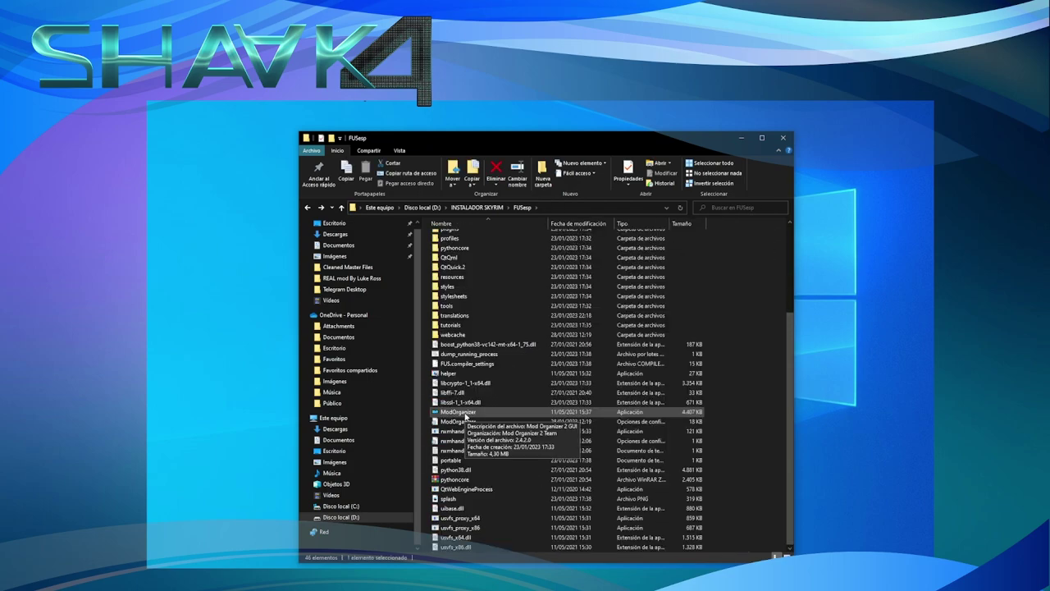
Launch the ModOrganizer application from the FUSesp folder.
scroll(461, 387, "up", 3)
scroll(460, 388, "down", 3)
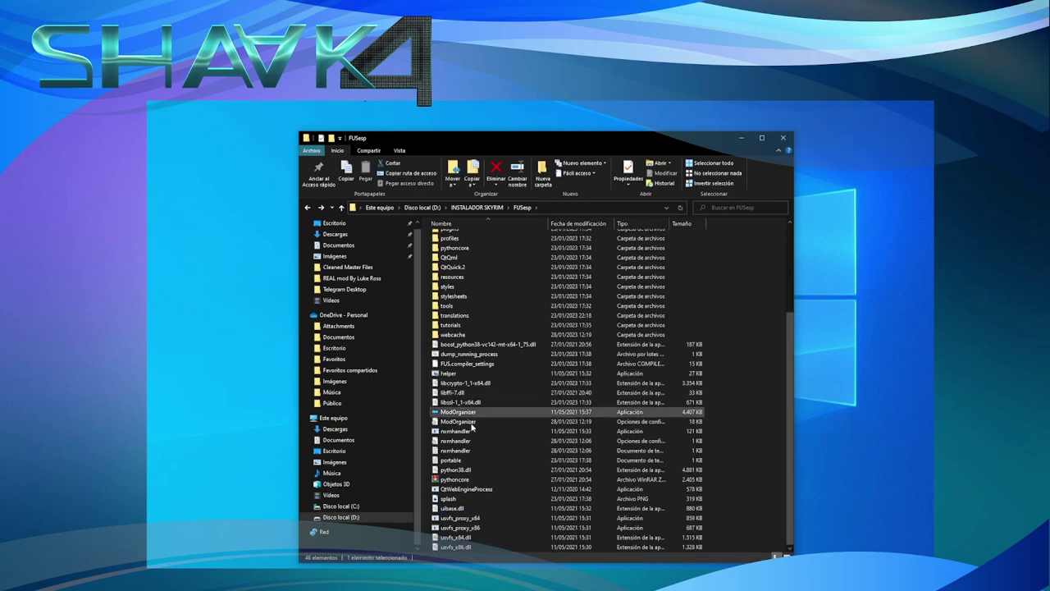
double_click(453, 411)
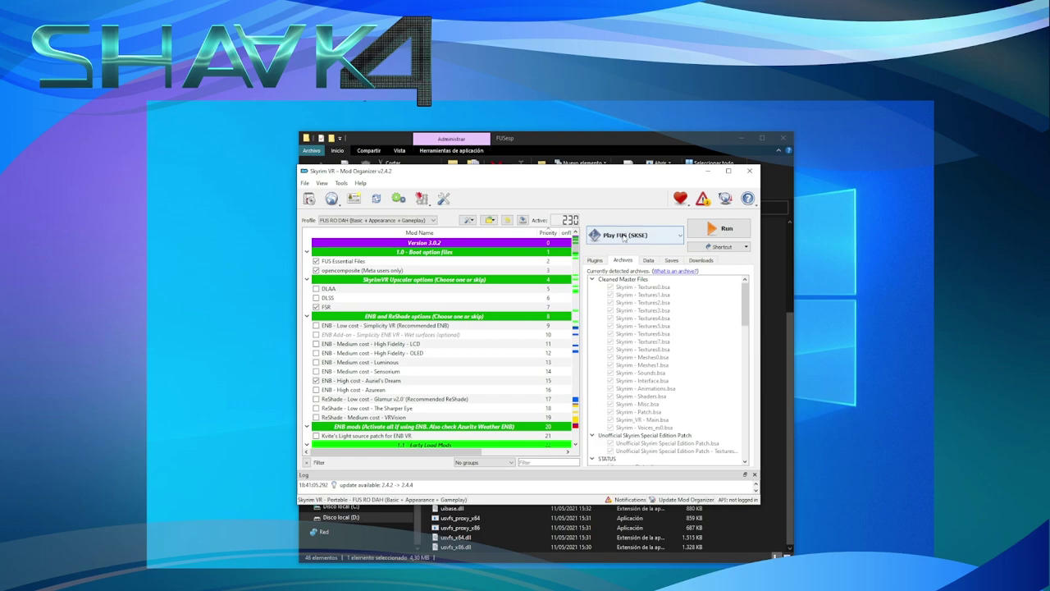
Choose the FUS RO DAH (Basic + Appearance + Gameplay) profile and Play FUS (SKSE) as the executable to run.
left_click(377, 220)
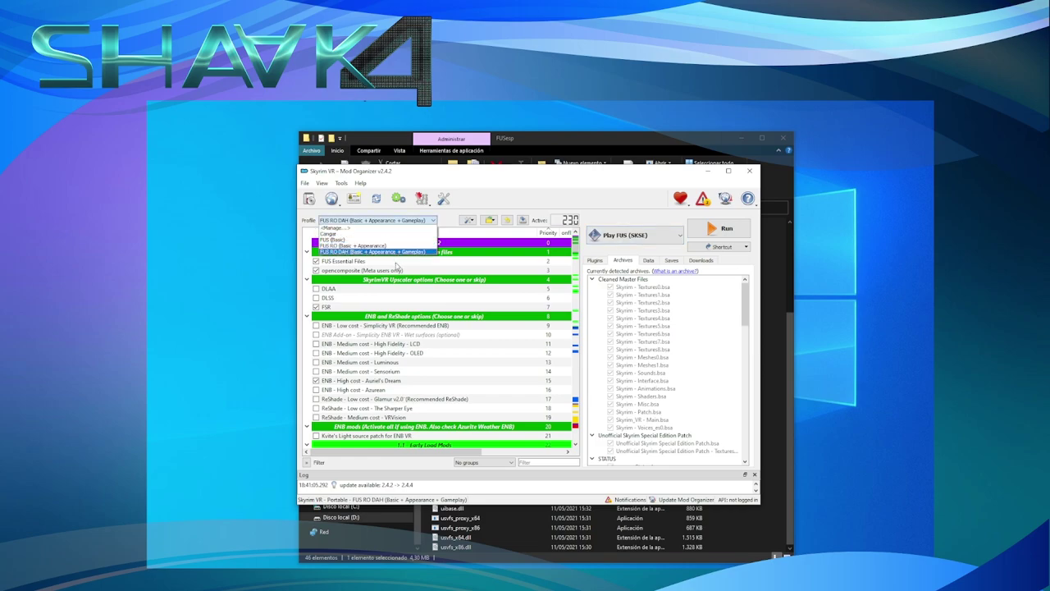
left_click(406, 252)
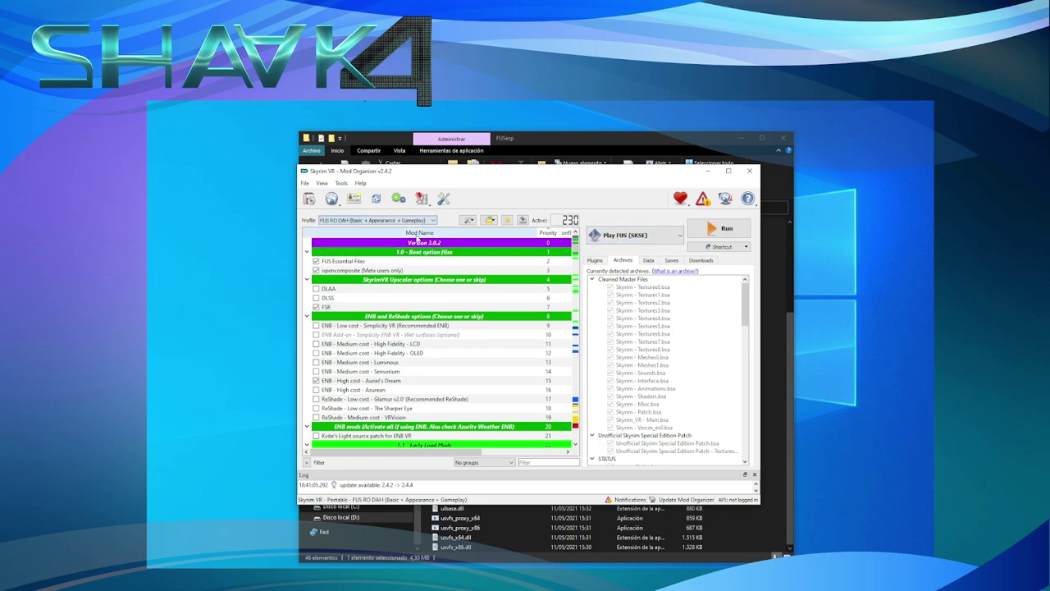
left_click(671, 236)
left_click(671, 236)
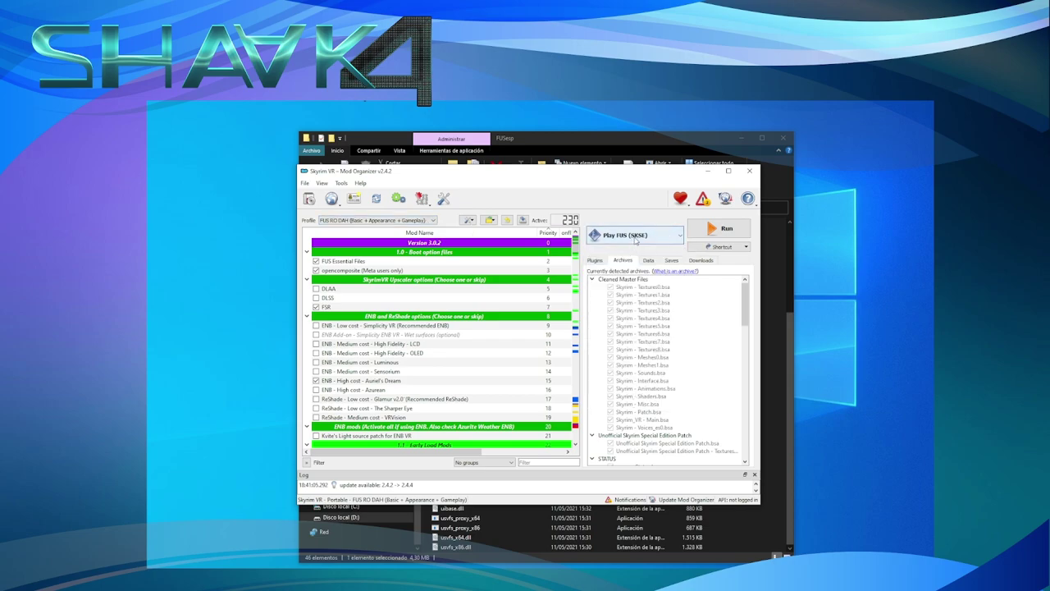
left_click(636, 241)
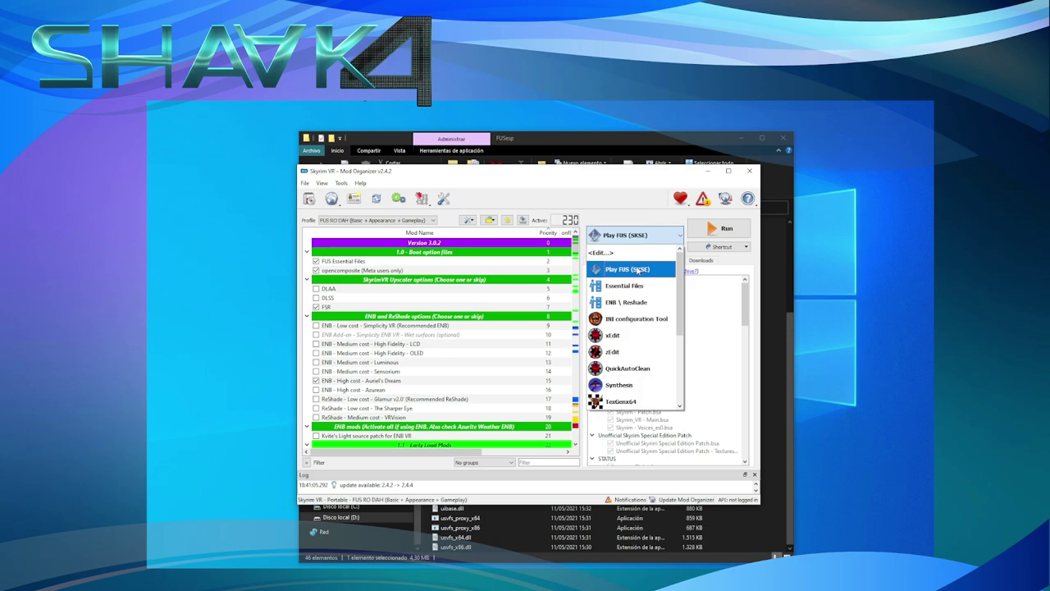
left_click(636, 269)
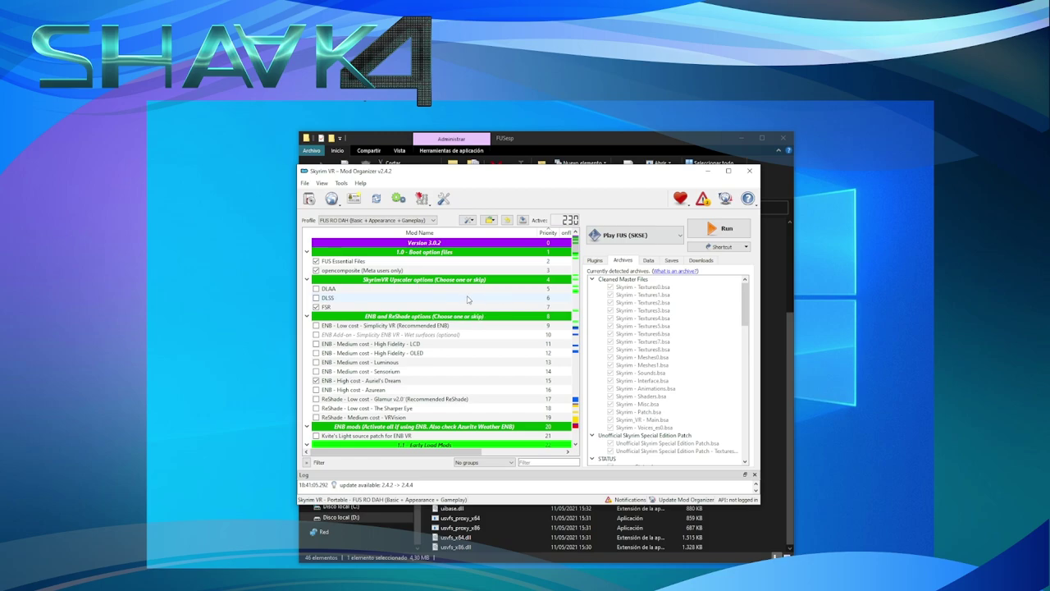
Look over the mod categories, and disable and re-enable opencomposite (Meta users only) under Boot option files.
scroll(492, 320, "down", 8)
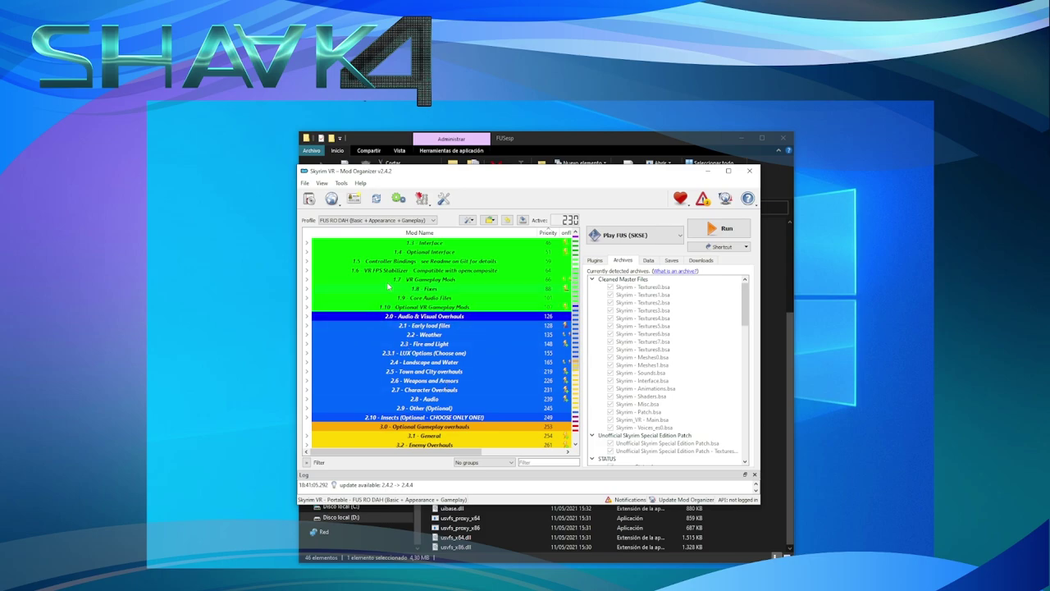
scroll(390, 246, "up", 8)
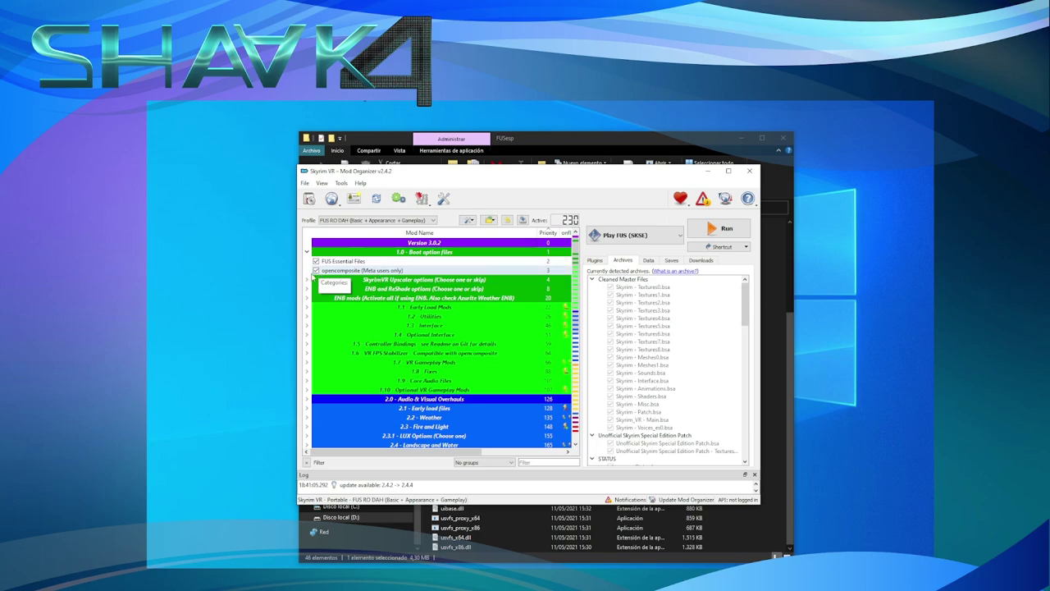
left_click(316, 271)
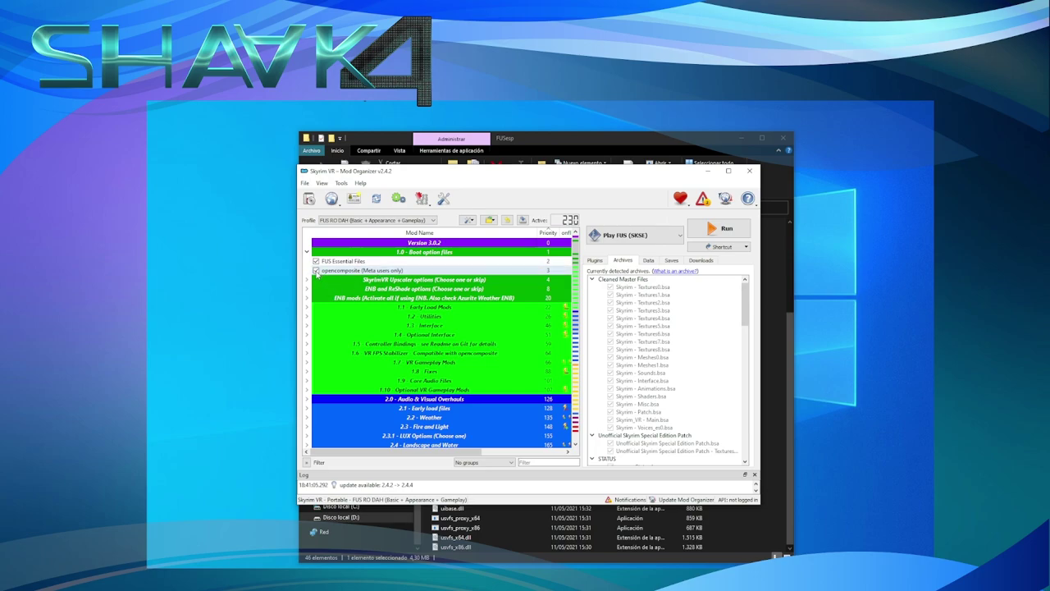
left_click(315, 270)
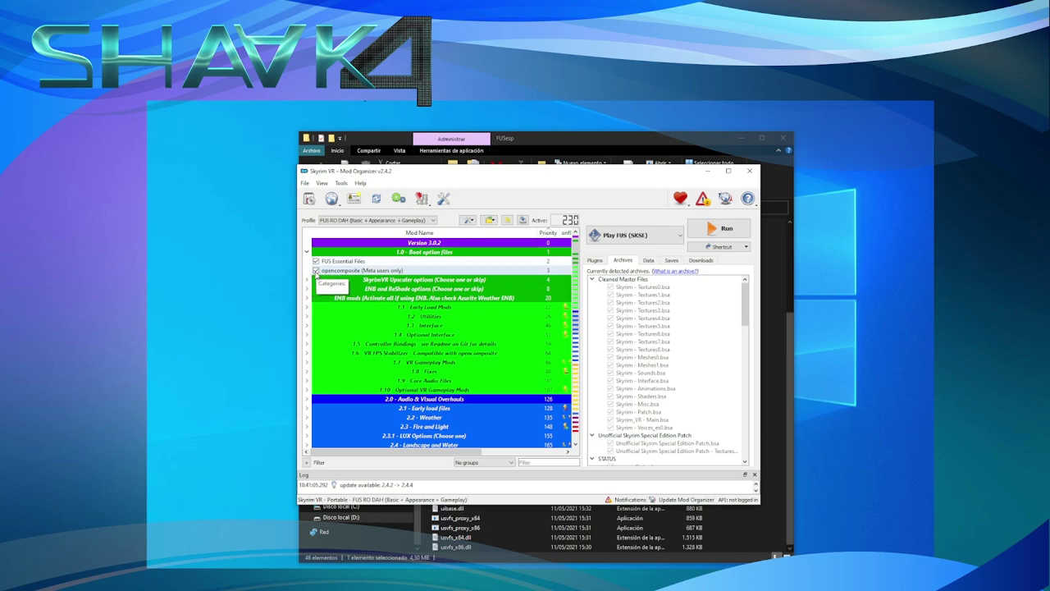
left_click(315, 271)
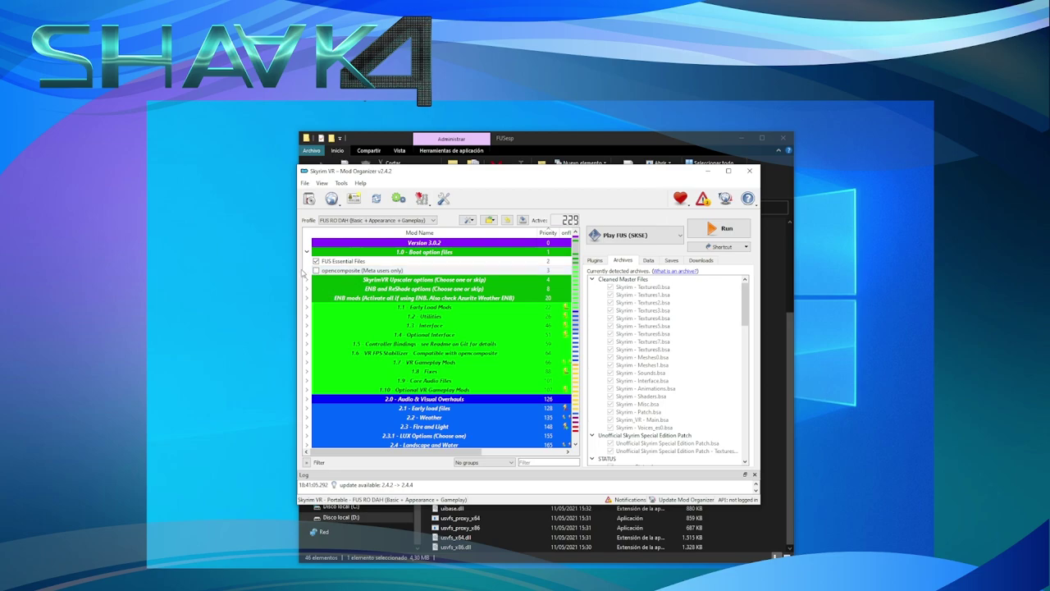
left_click(316, 271)
Expand the SkyrimVR Upscaler options and try out DLAA and DLSS, returning to FSR as the only enabled upscaler.
left_click(307, 280)
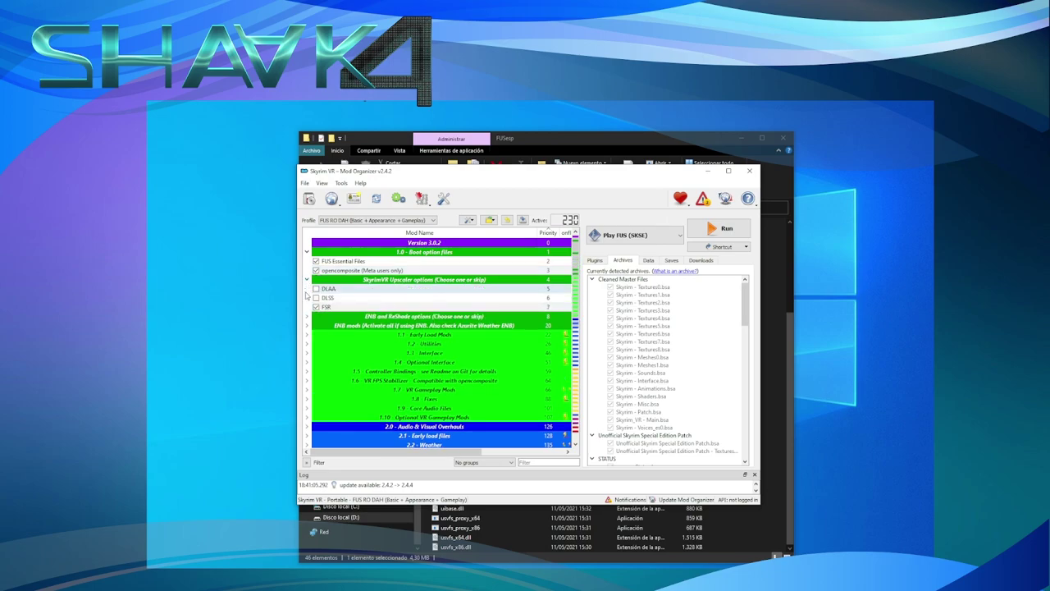
left_click(315, 288)
left_click(316, 297)
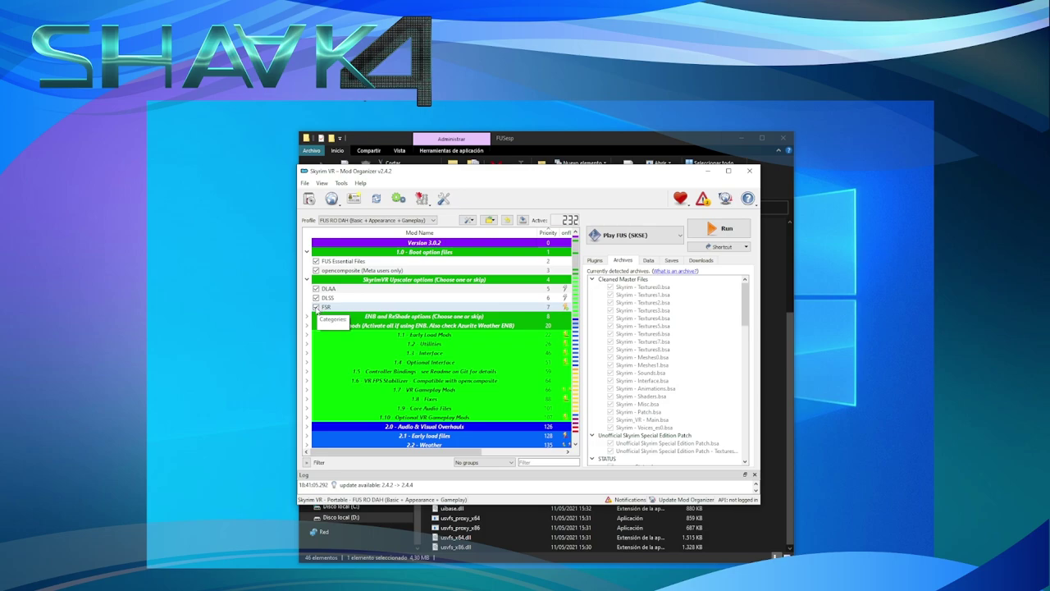
left_click(316, 288)
left_click(316, 297)
left_click(316, 297)
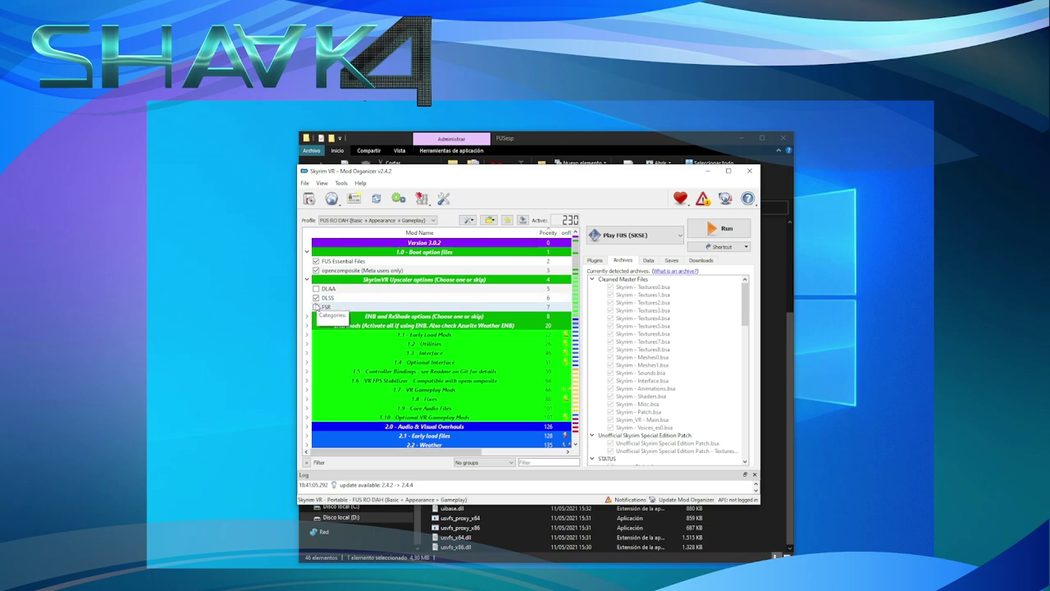
left_click(316, 297)
left_click(316, 306)
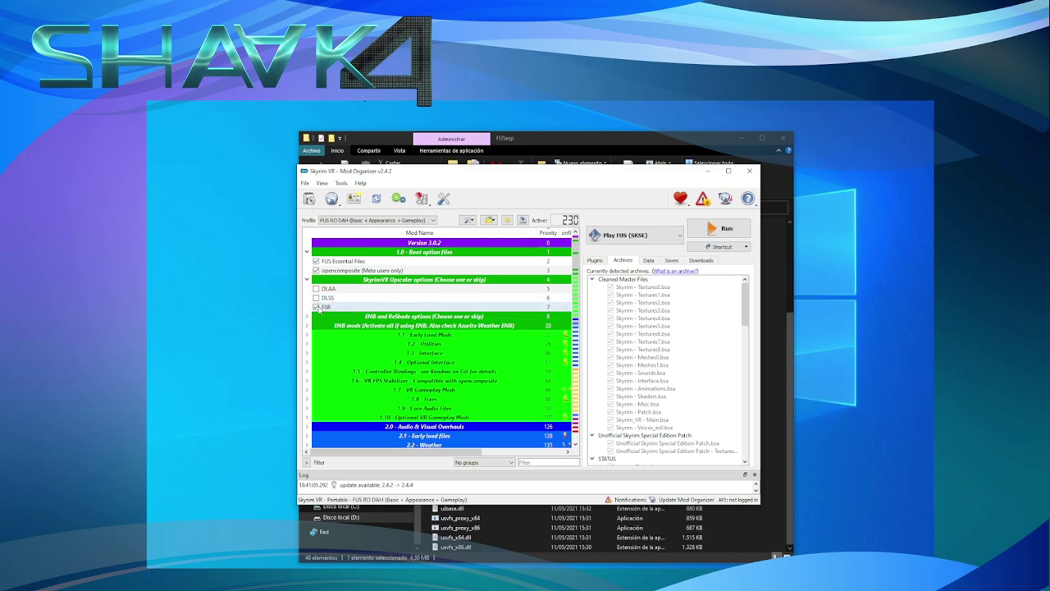
left_click(317, 307)
left_click(316, 307)
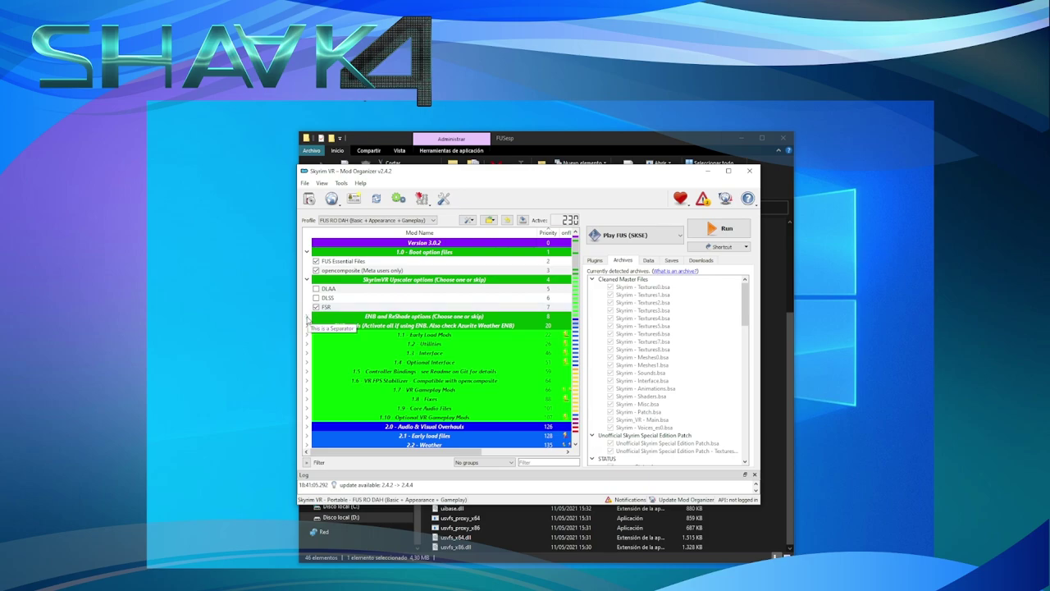
Expand the ENB and ReShade options, and enable both ENB - Low cost - Simplicity VR and ENB - High cost - Auriel's Dream.
left_click(306, 317)
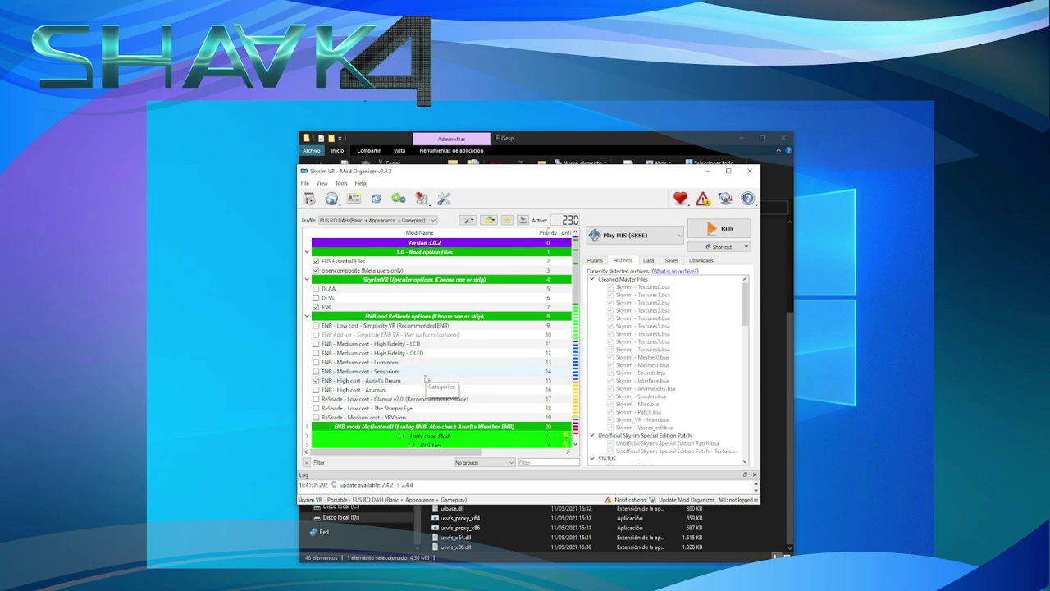
left_click(316, 379)
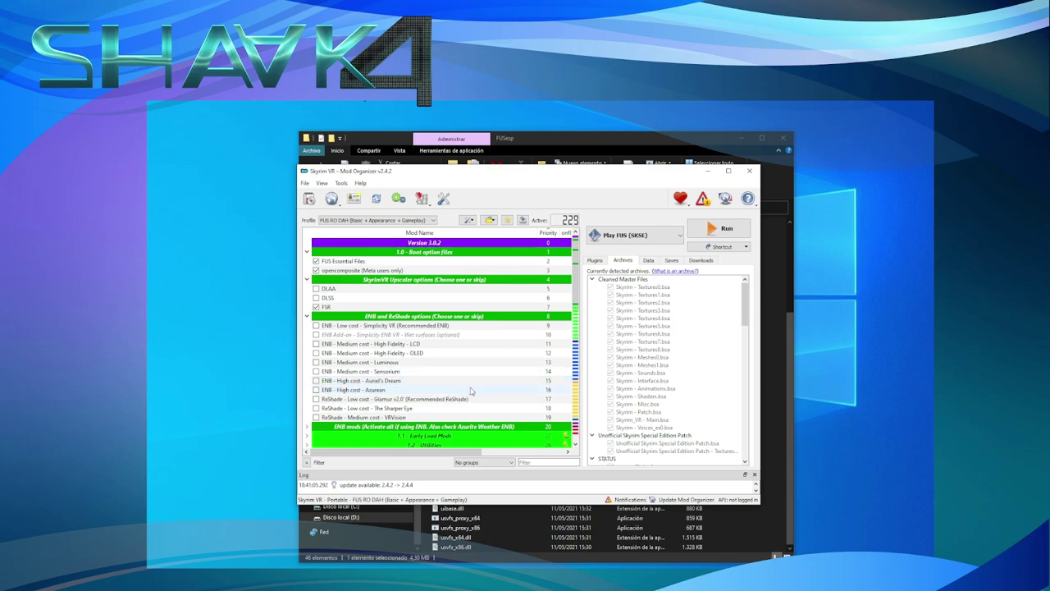
left_click(315, 326)
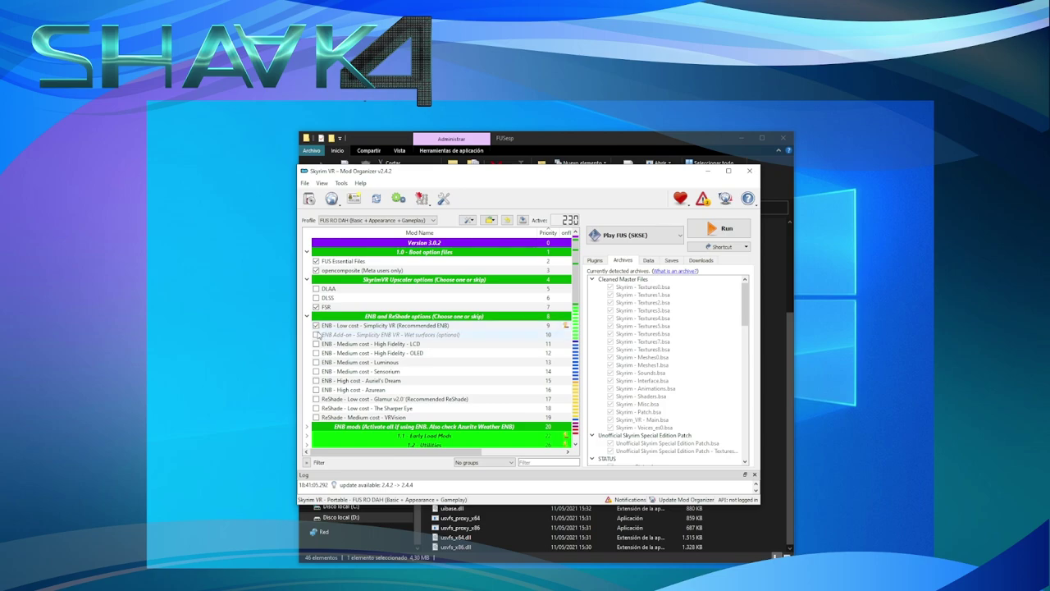
left_click(316, 381)
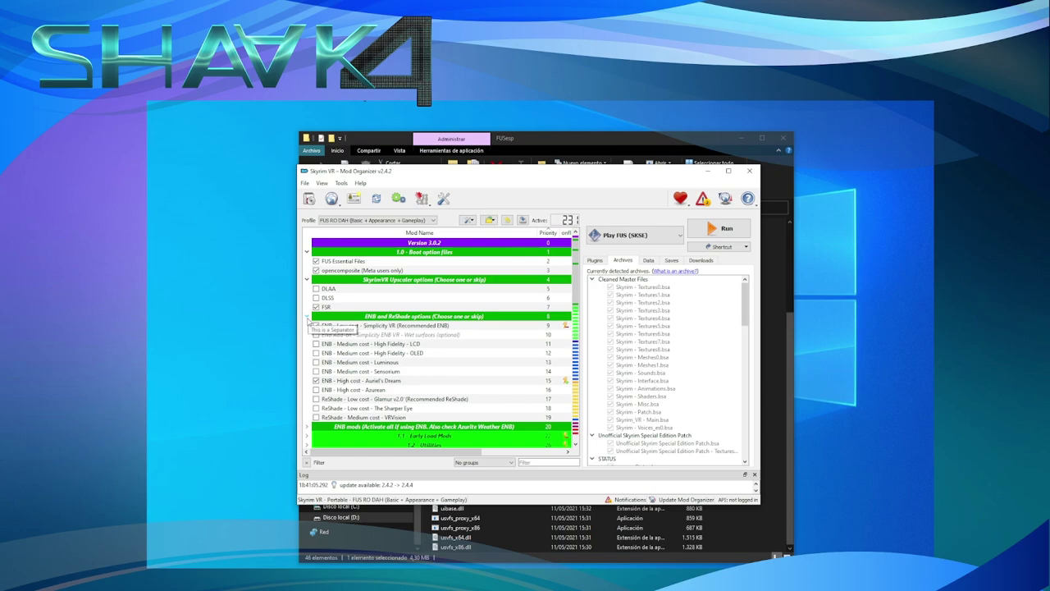
Look through the mods in the Early Load Mods, Utilities and Interface groups.
scroll(358, 360, "down", 6)
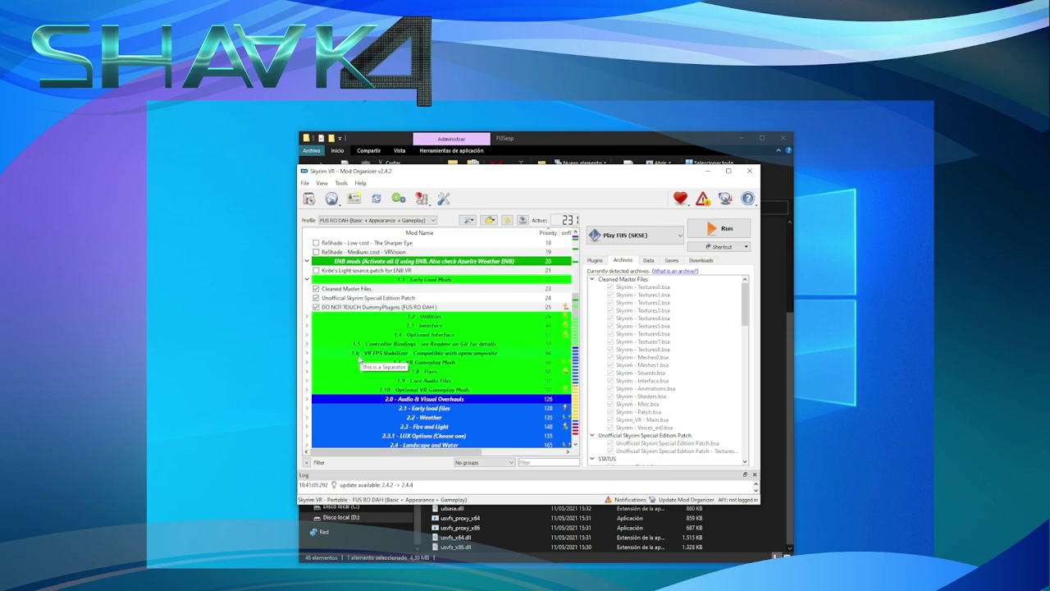
left_click(309, 318)
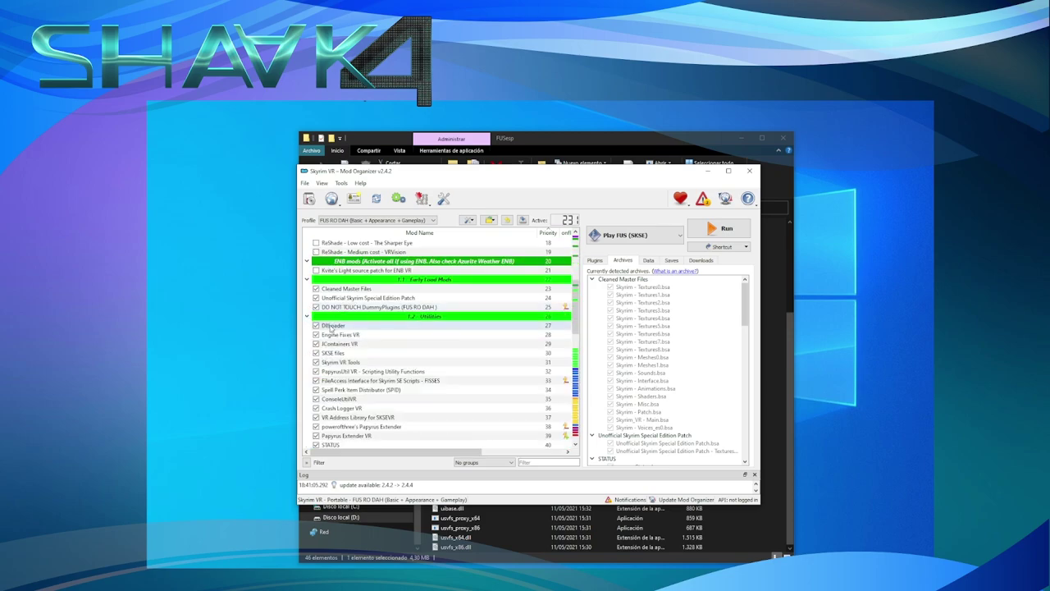
scroll(362, 353, "down", 2)
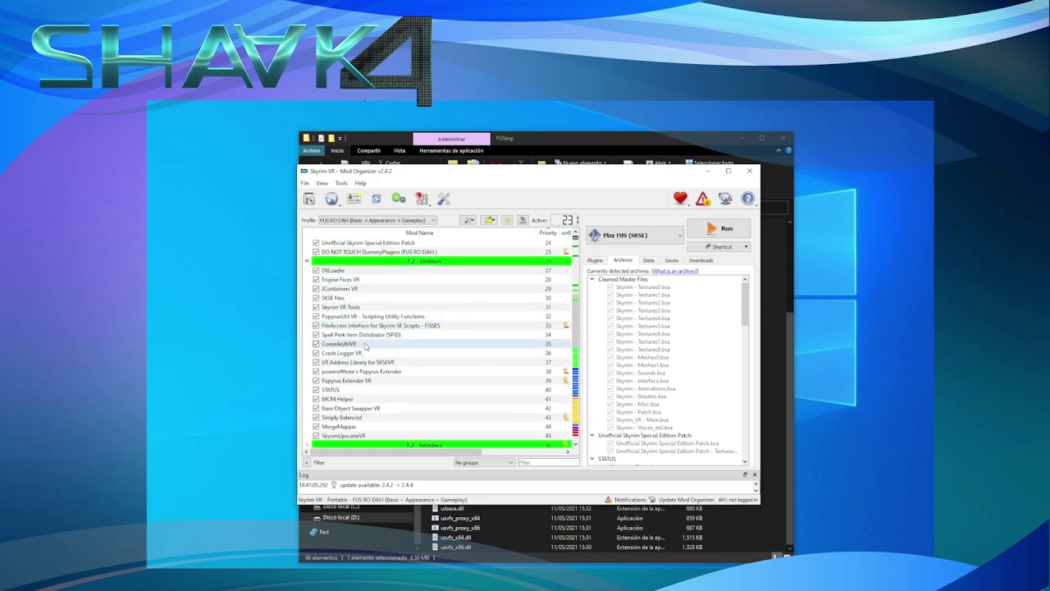
scroll(337, 305, "up", 1)
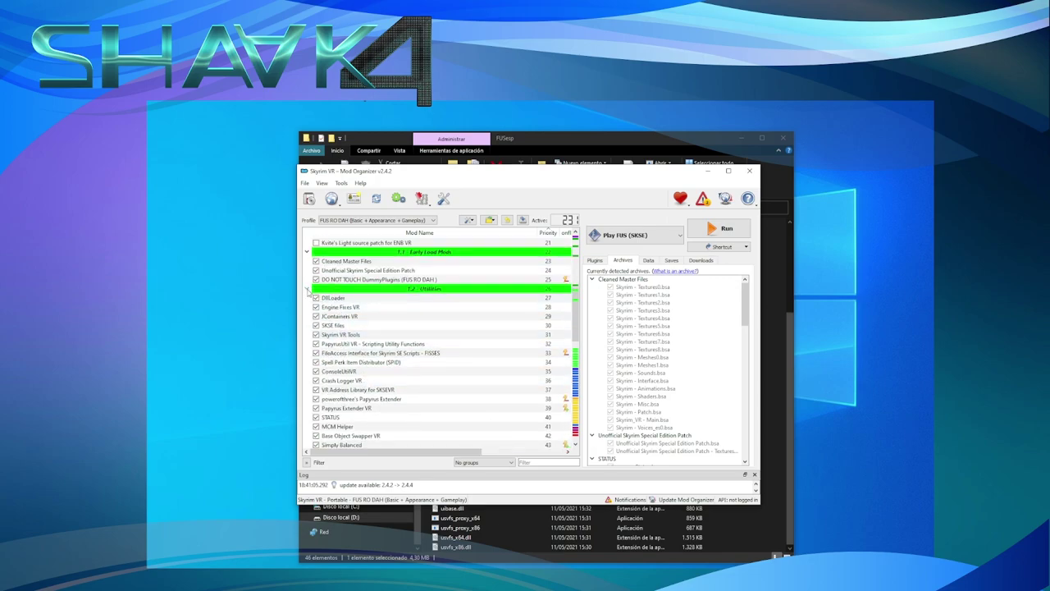
left_click(306, 289)
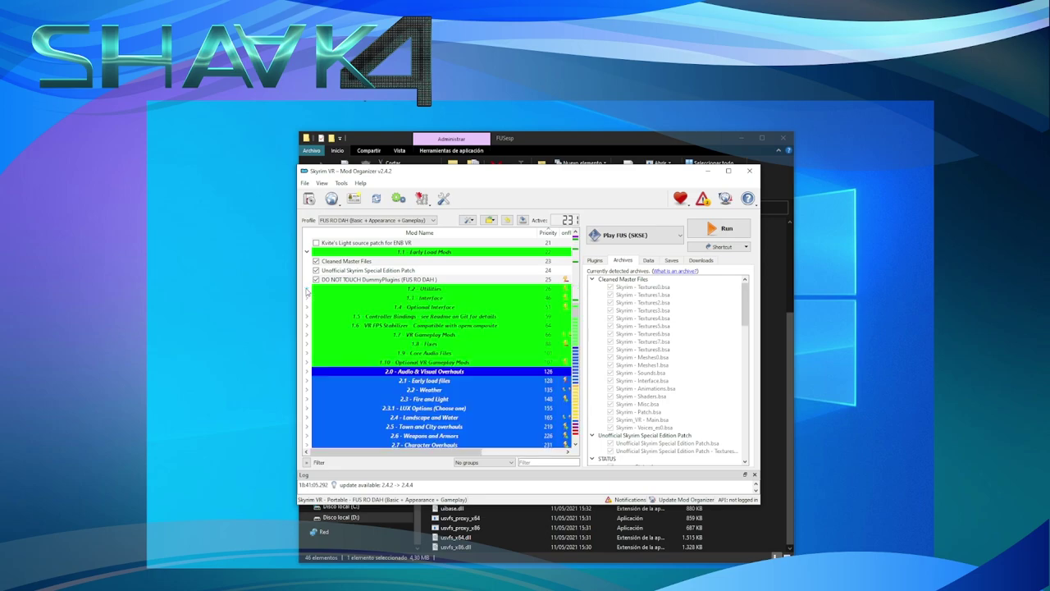
left_click(307, 299)
scroll(306, 296, "down", 2)
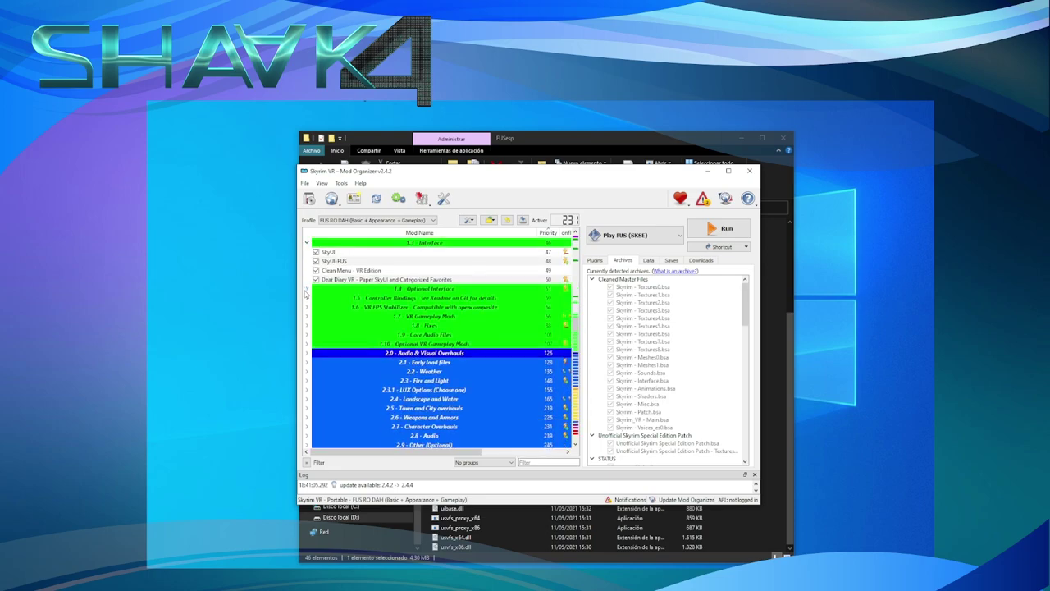
Expand Optional Interface and Controller Bindings, enable VRIK Rift-Index-WMR Controller Bindings and disable Controller Bindings - Kvite.
left_click(307, 289)
left_click(307, 361)
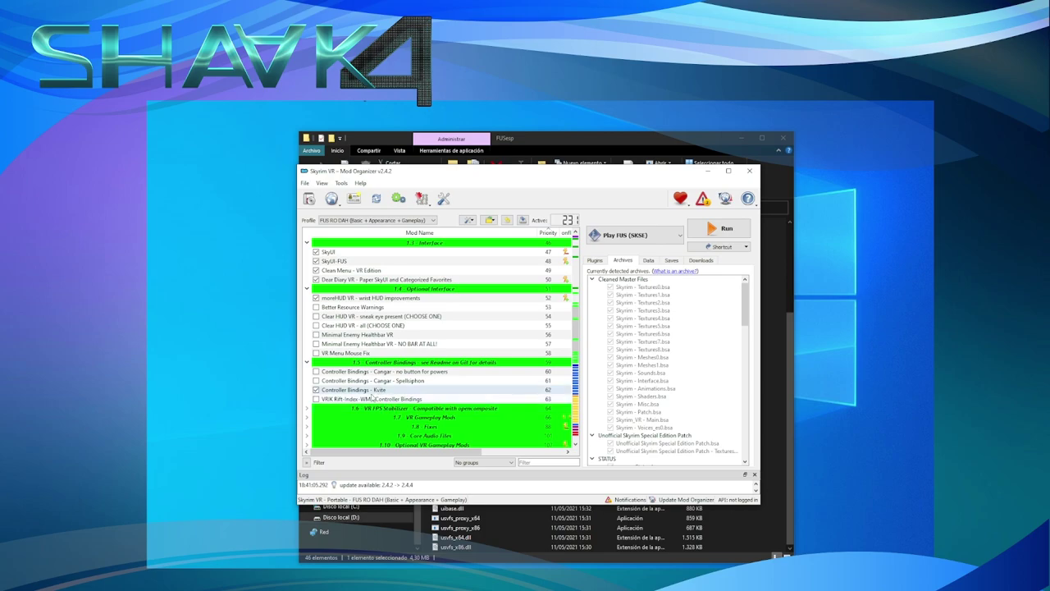
scroll(328, 374, "down", 2)
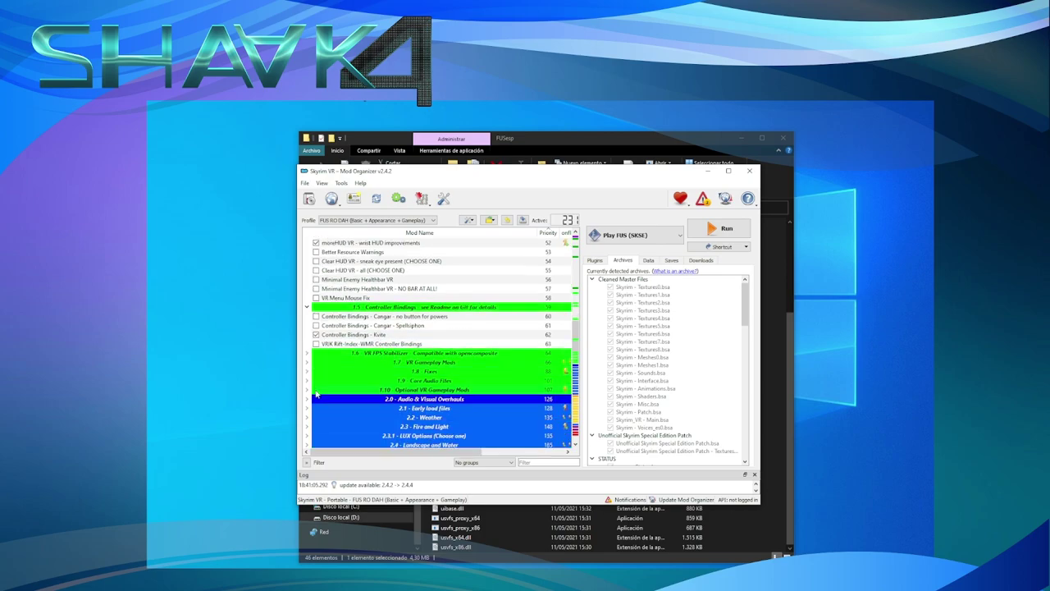
left_click(315, 344)
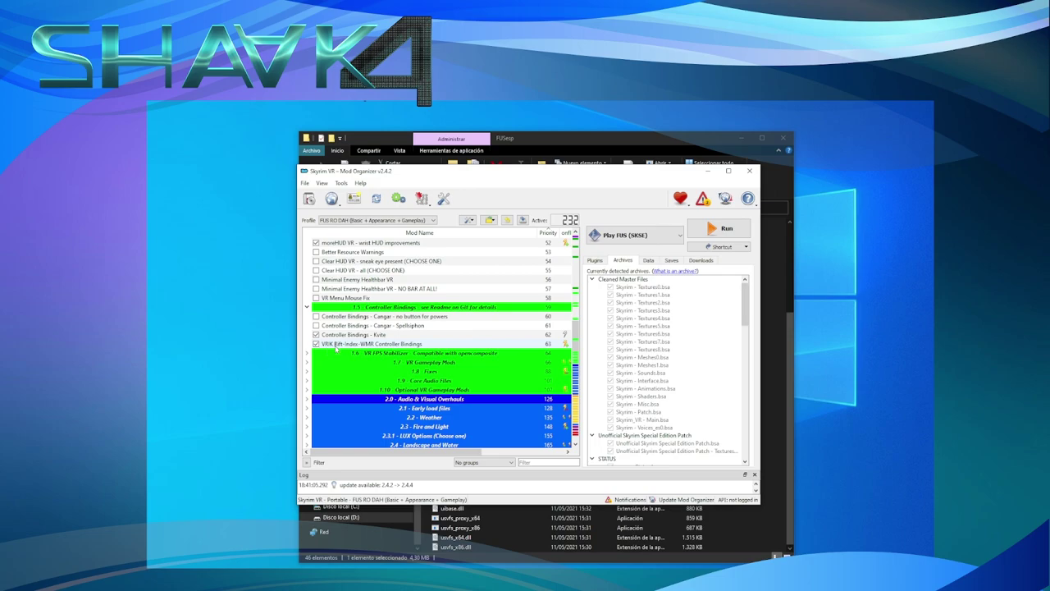
left_click(316, 334)
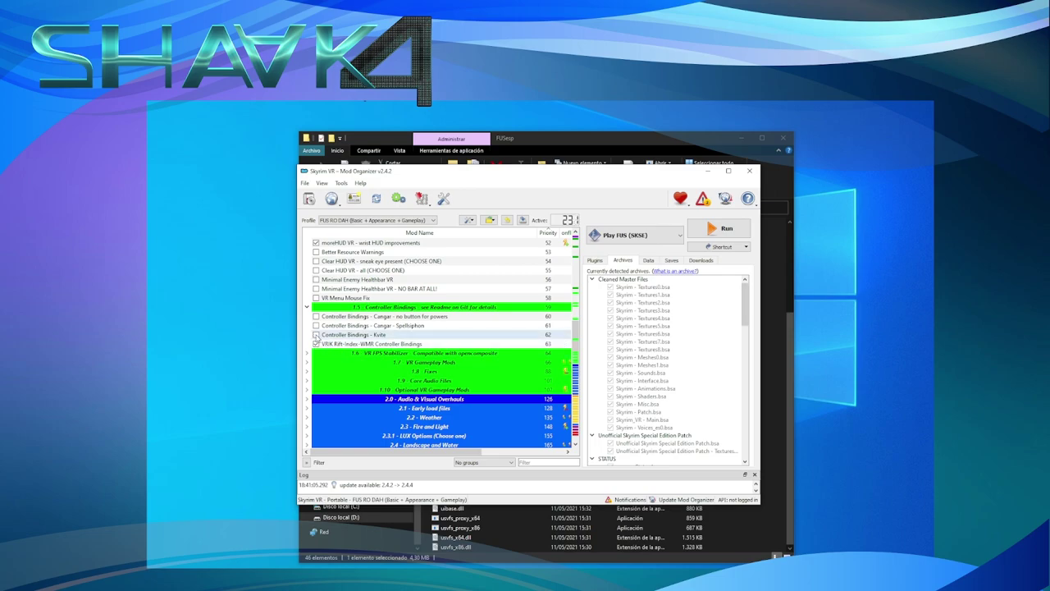
Review the VR FPS Stabilizer and VR Gameplay Mods groups, toggling Realm of Lorkhan - Freeform Alternate Start.
scroll(315, 337, "down", 2)
left_click(306, 300)
left_click(307, 318)
scroll(369, 336, "down", 2)
scroll(369, 336, "down", 1)
scroll(369, 336, "down", 3)
scroll(385, 311, "up", 3)
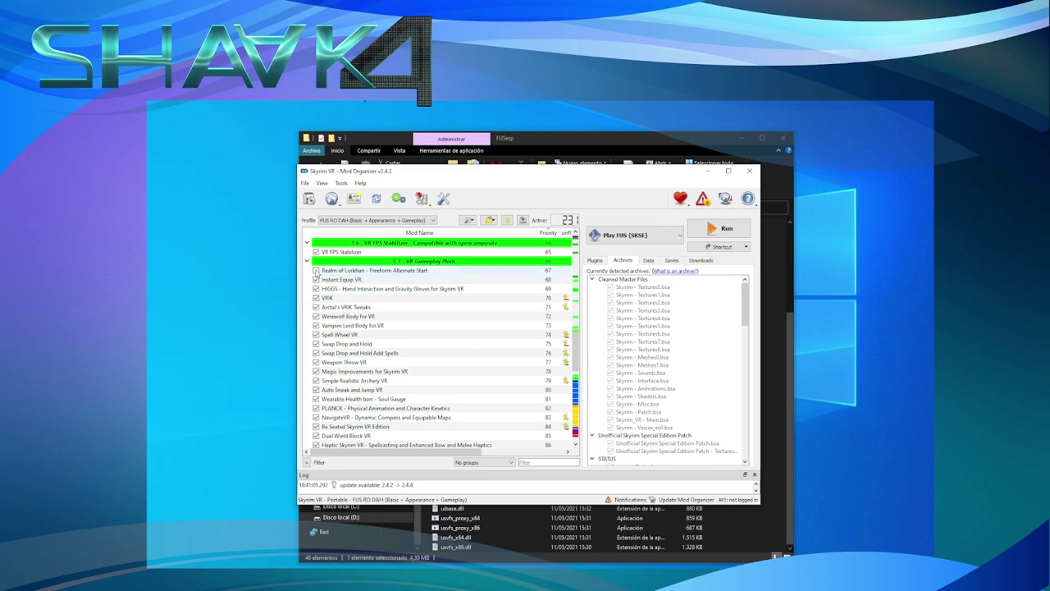
left_click(316, 271)
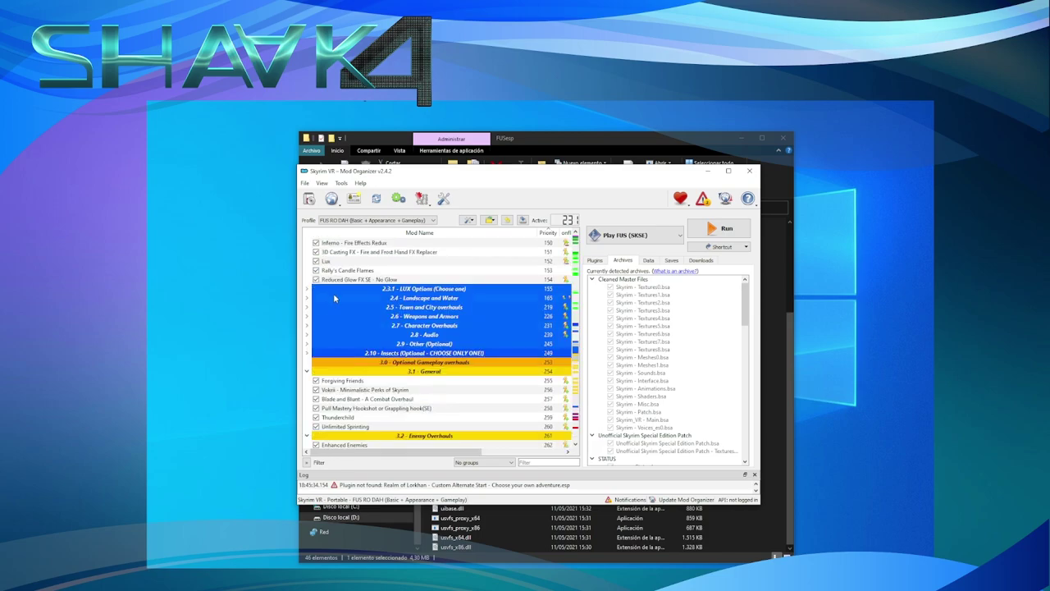
Look over the Fire and Light mods and the Optional VR Gameplay Mods in the mod list.
scroll(334, 298, "up", 2)
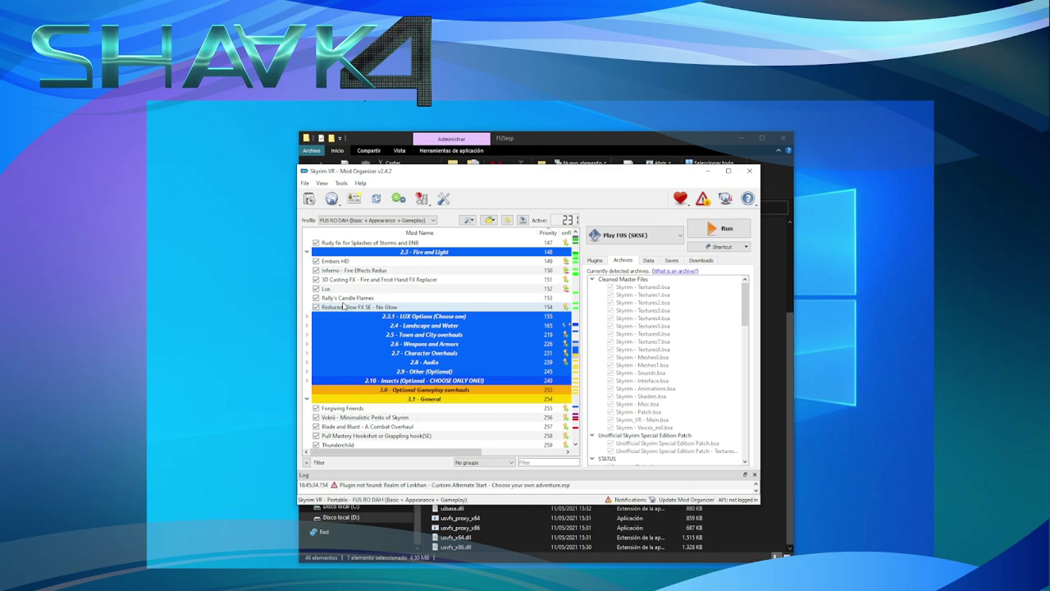
scroll(369, 318, "down", 1)
scroll(373, 337, "up", 10)
scroll(377, 355, "up", 3)
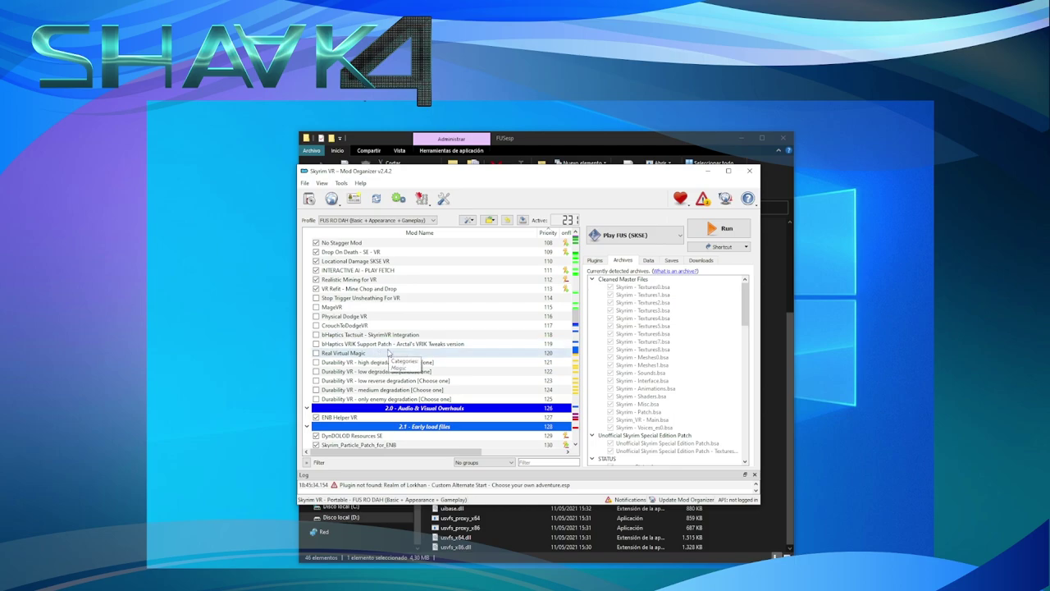
scroll(444, 363, "up", 2)
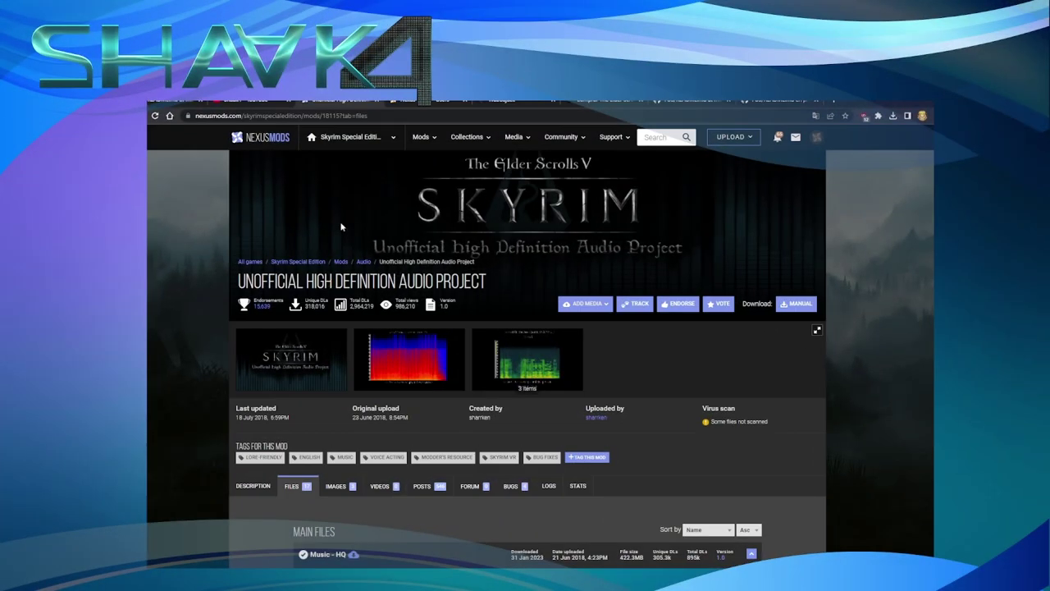
Find the Voices ES - Part 1 and Part 2 files on the Unofficial High Definition Audio Project page on Nexus Mods.
scroll(341, 227, "down", 12)
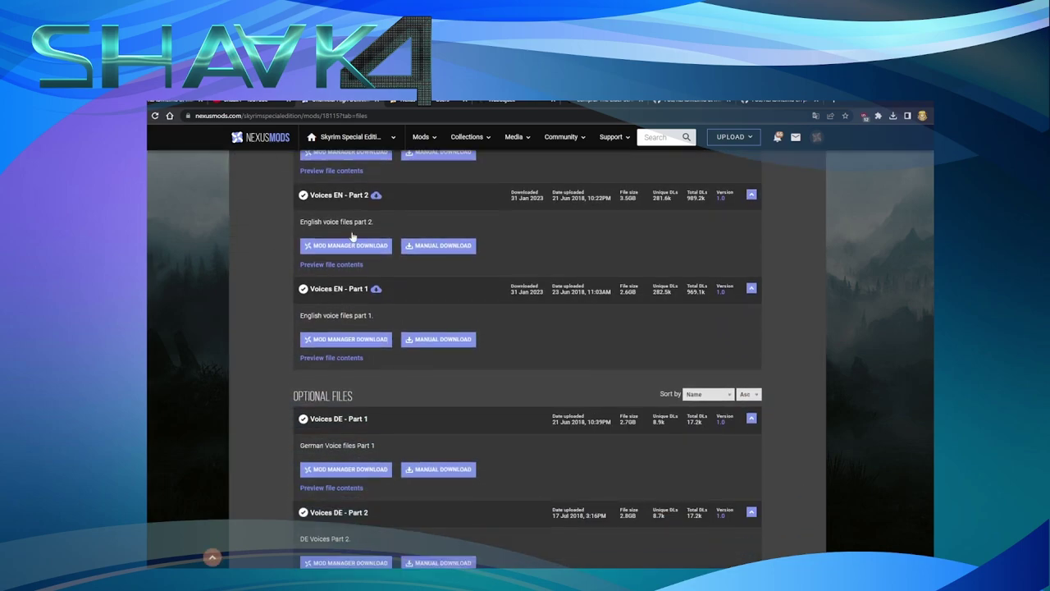
scroll(365, 267, "down", 5)
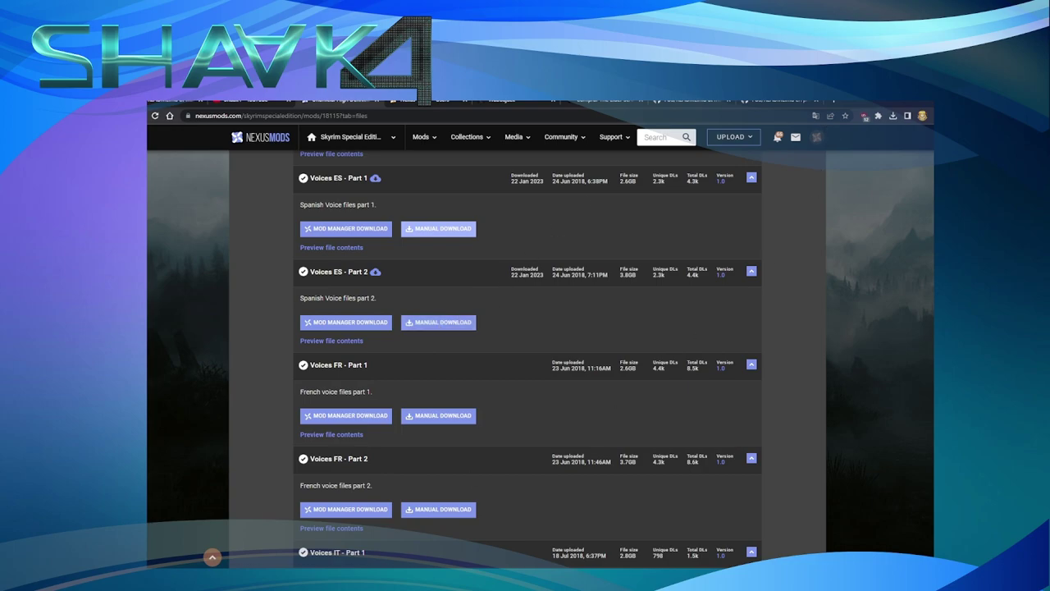
Switch to Mod Organizer and try to install the Voices ES - Part 1-18115-0-1 archive from the Descargas folder.
left_click(373, 573)
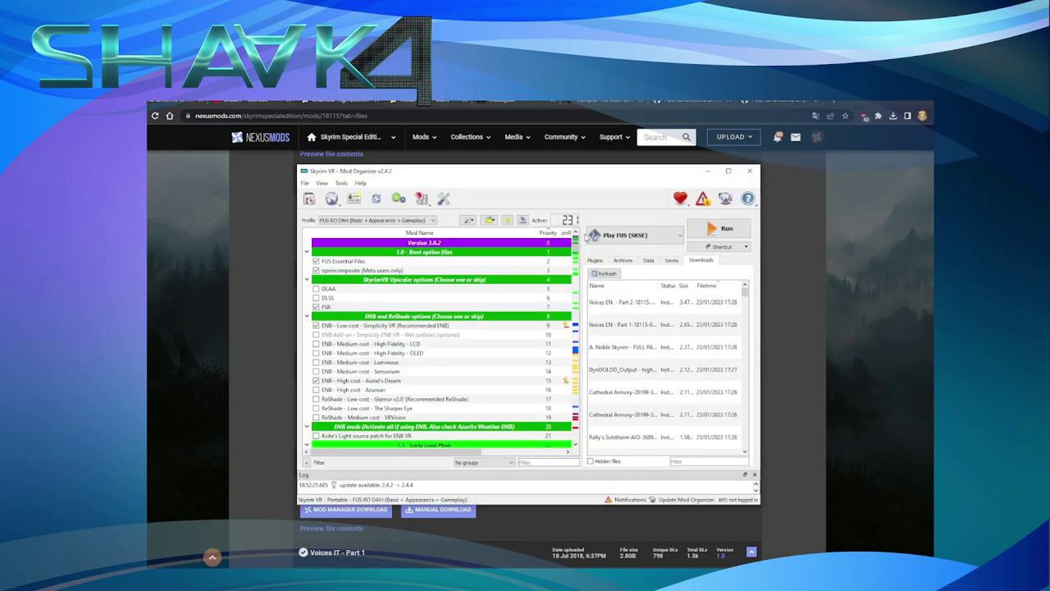
left_click(304, 183)
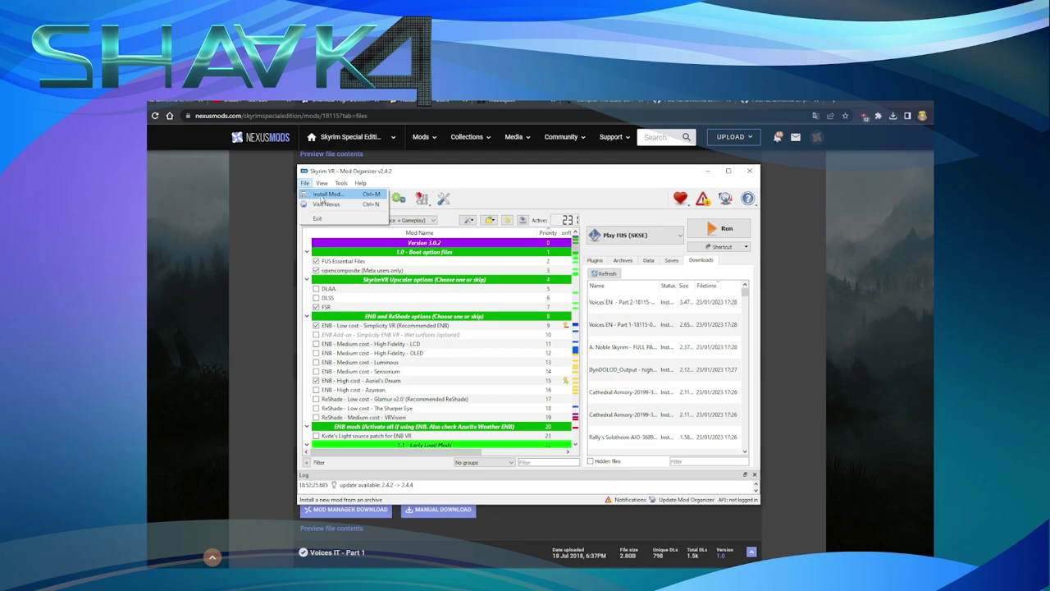
left_click(312, 196)
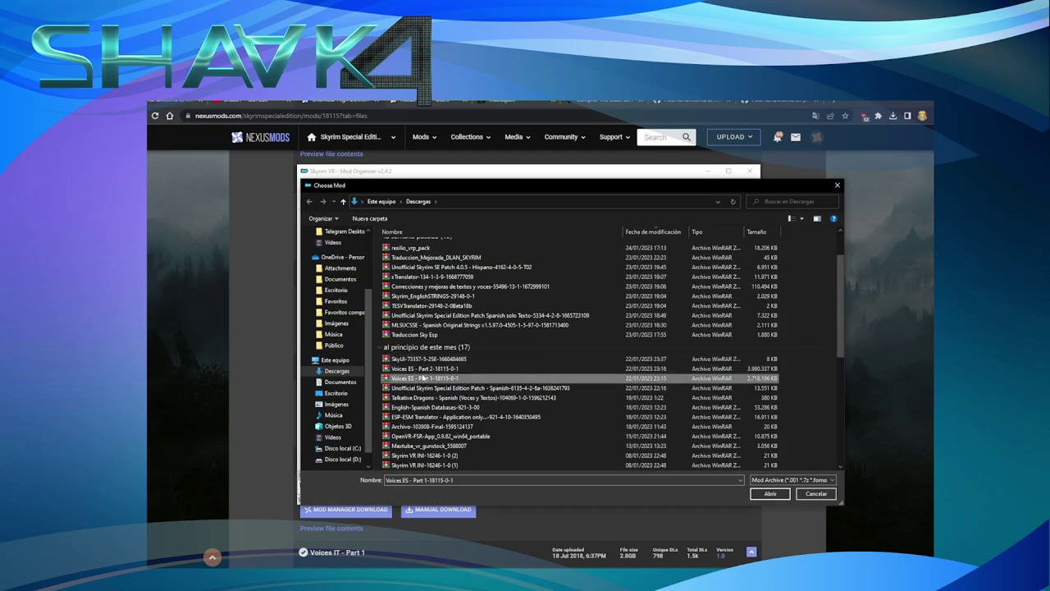
left_click(422, 368)
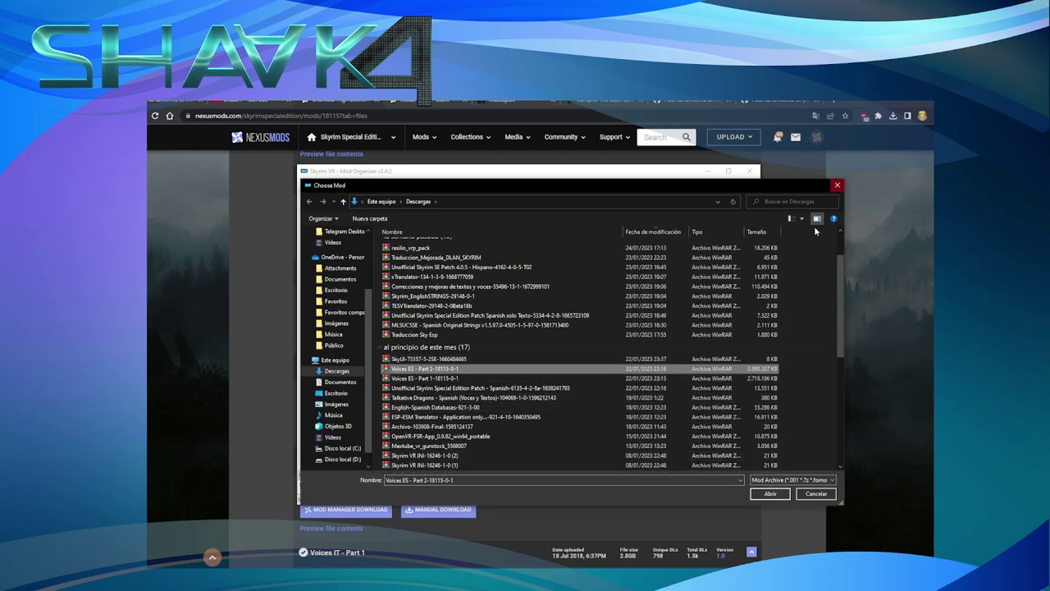
left_click(475, 378)
left_click(769, 494)
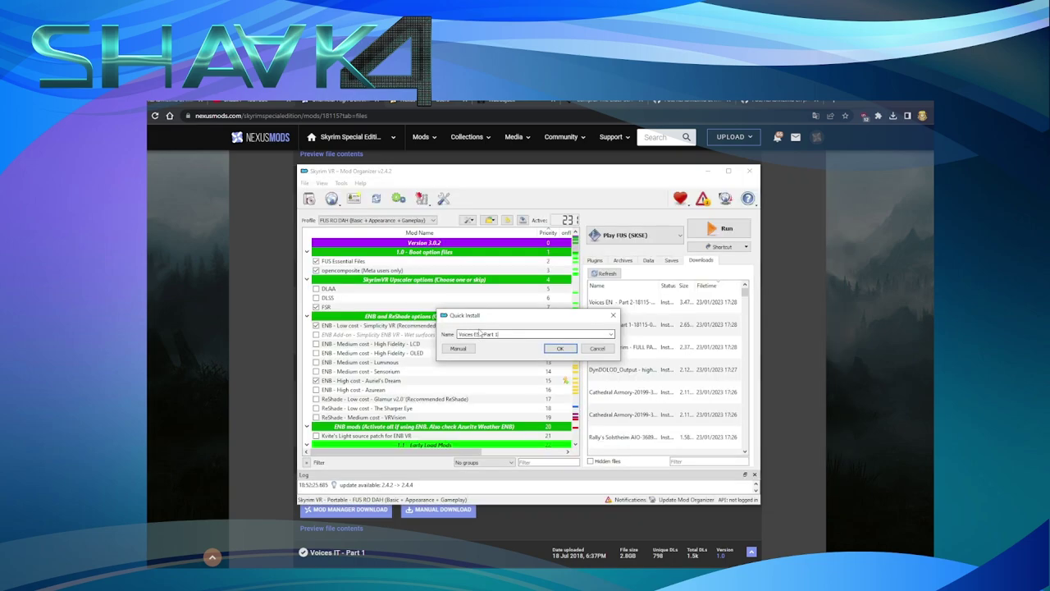
key("Return")
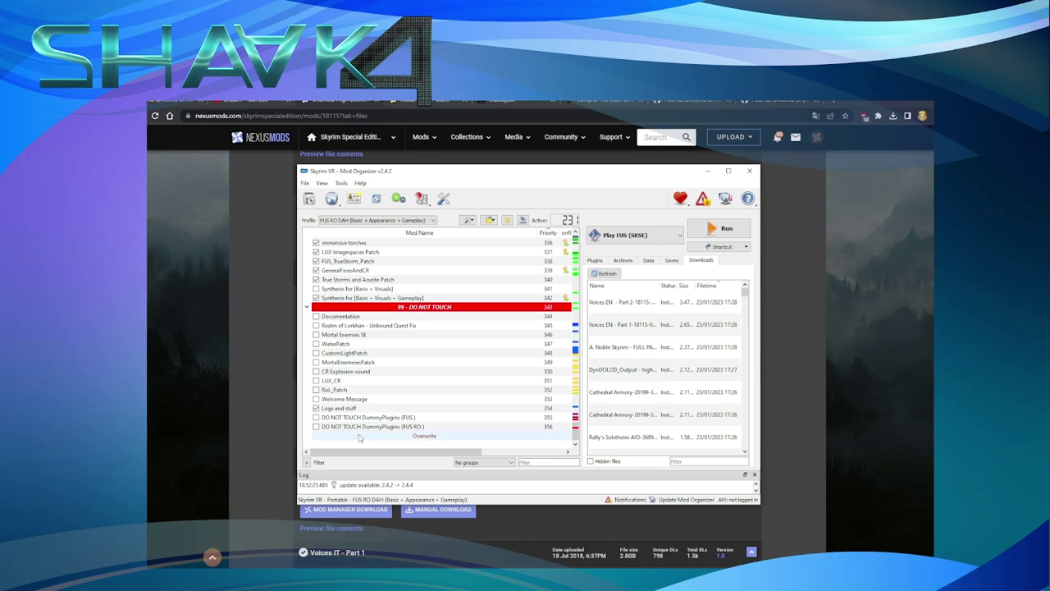
Under Core Audio Files, disable Voices ES - Part 1 and Part 2 and enable Voices EN - Part 1 and Part 2.
left_click_drag(575, 431, 574, 316)
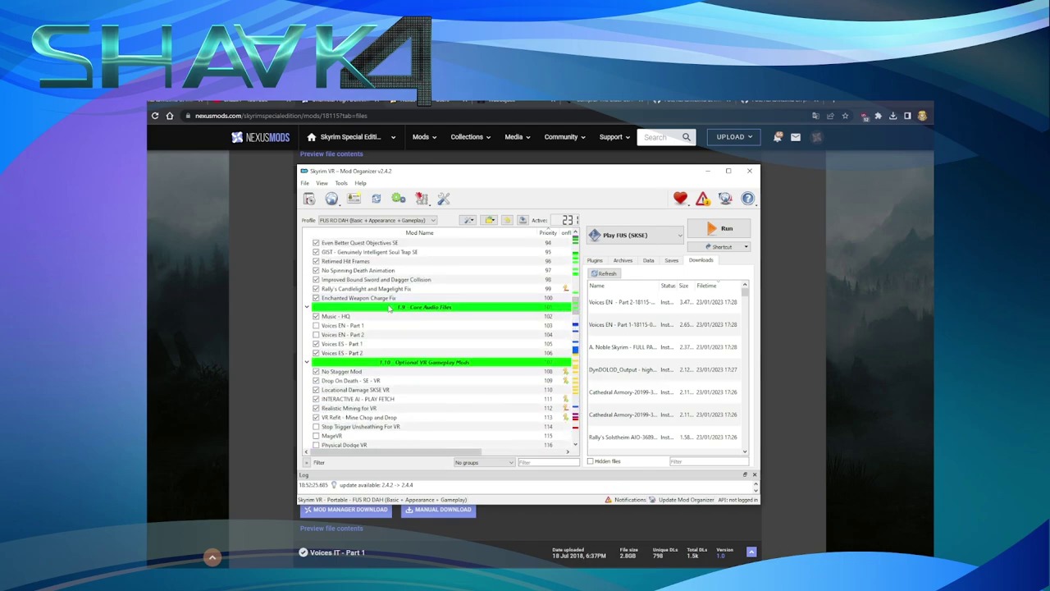
left_click(315, 353)
left_click(316, 343)
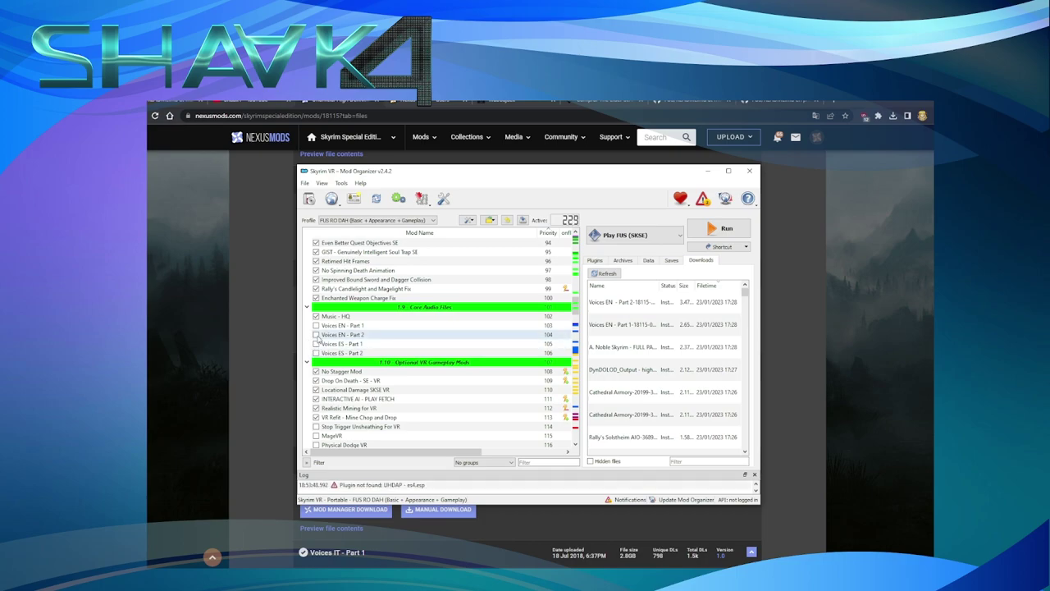
left_click(316, 325)
left_click(316, 334)
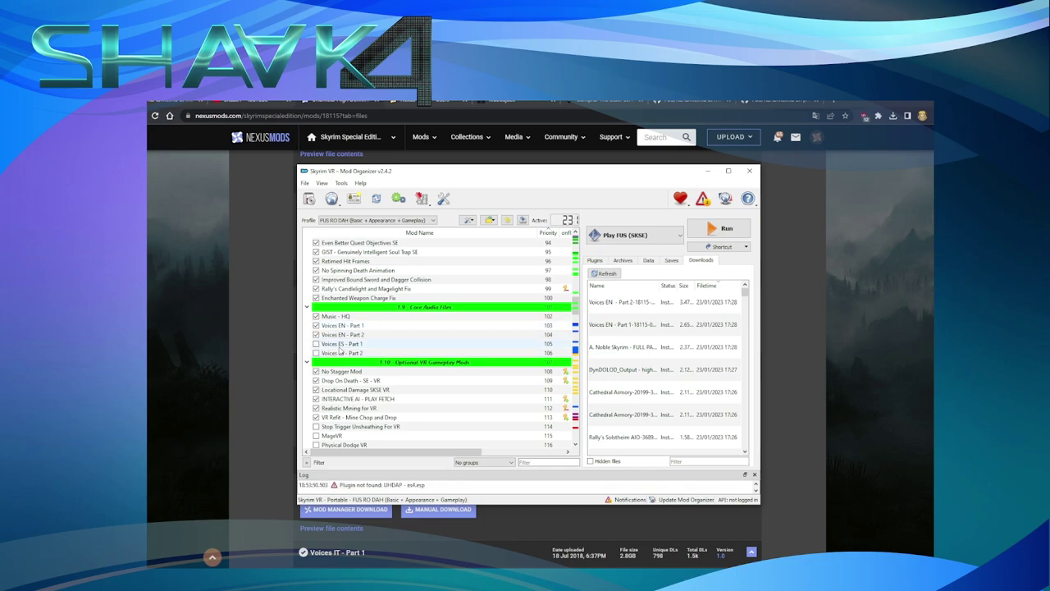
Disable Voices EN - Part 1 and Part 2, and re-enable Voices ES - Part 1 and Part 2.
left_click(315, 325)
left_click(316, 334)
left_click(316, 344)
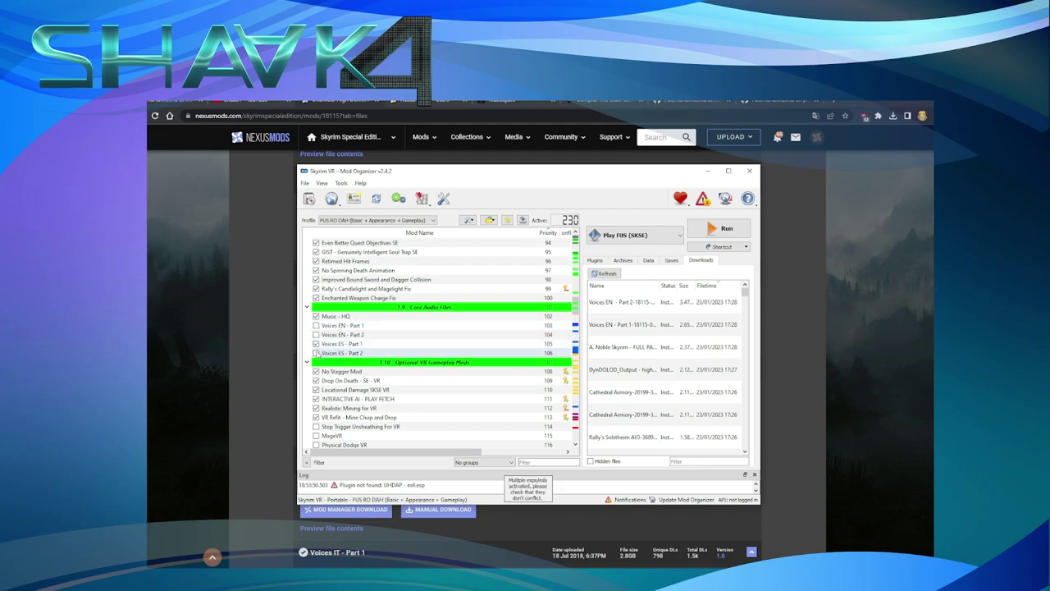
left_click(316, 352)
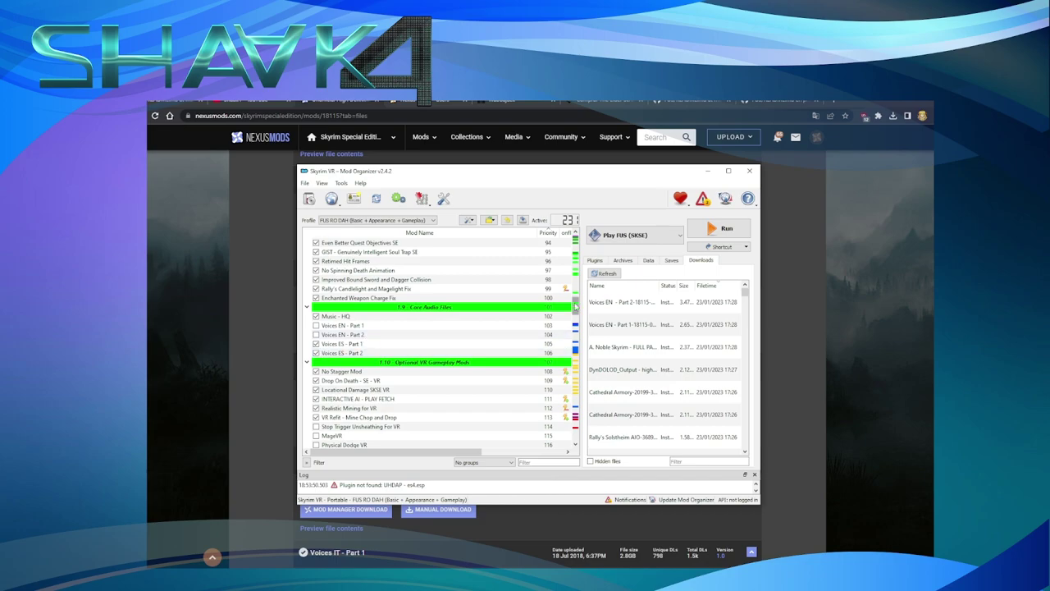
Switch to File Explorer, open the mods folder inside INSTALADOR SKYRIM > FUSesp, and locate the Cleaned Master Files folder.
key("alt+Tab")
key("alt+Up")
key("alt+Up")
key("alt+Up")
key("alt+Left")
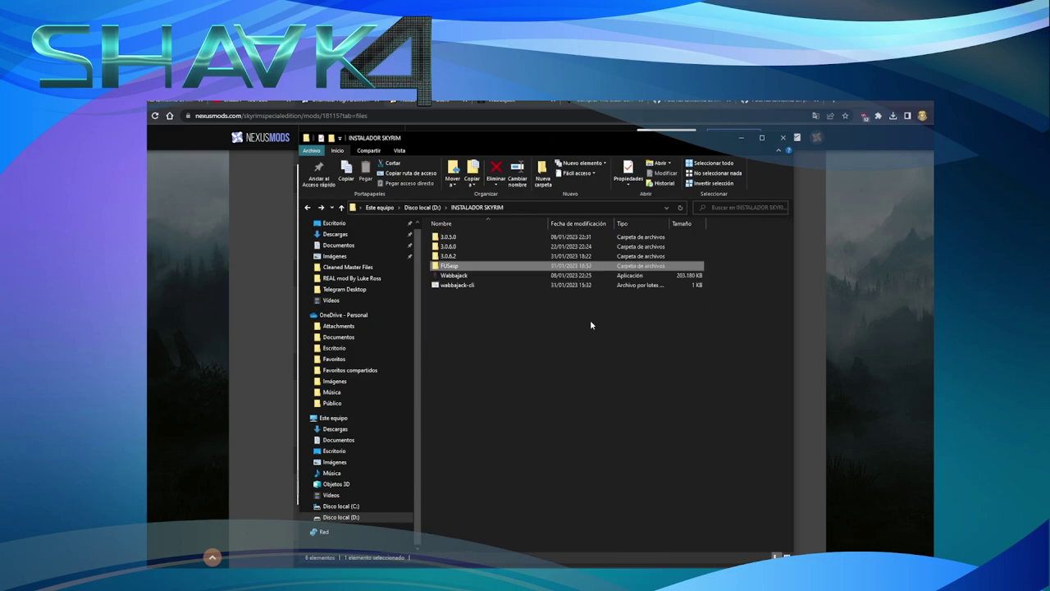
double_click(444, 268)
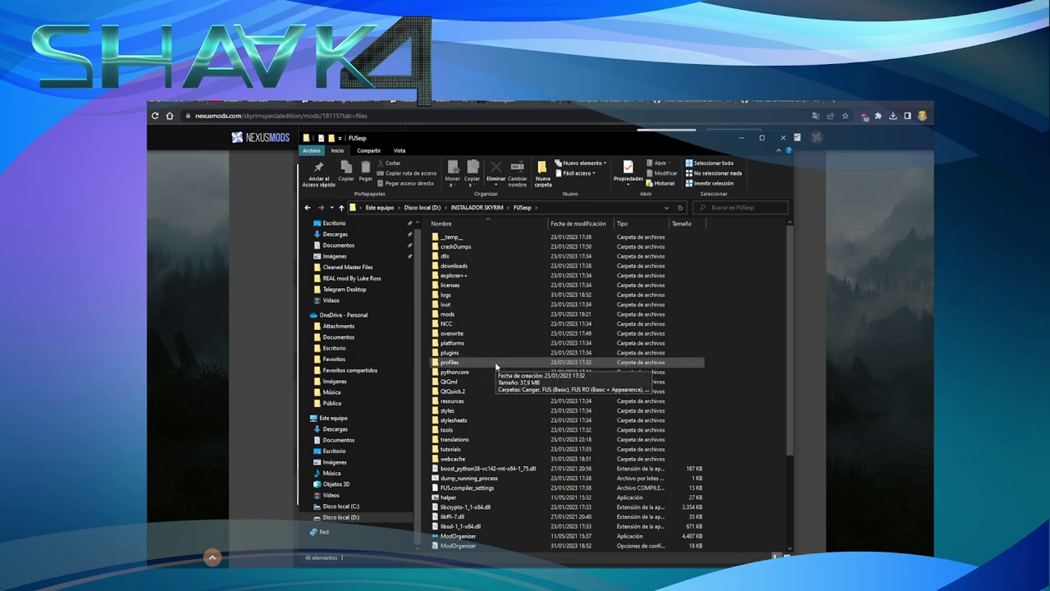
double_click(450, 316)
scroll(479, 345, "down", 3)
scroll(479, 344, "down", 10)
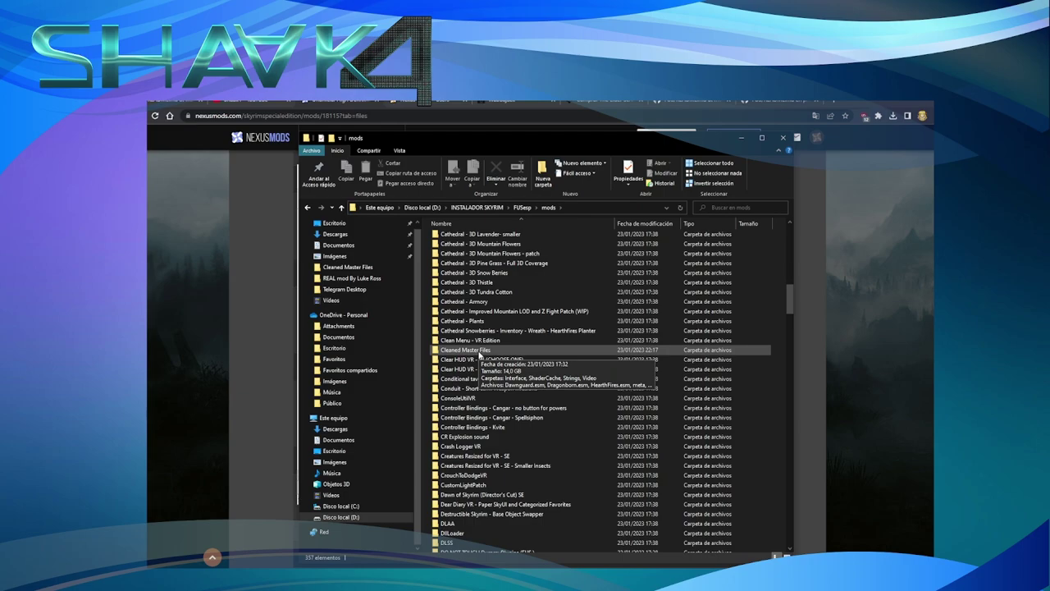
Open the Cleaned Master Files folder and point out its Strings and Interface subfolders.
double_click(467, 350)
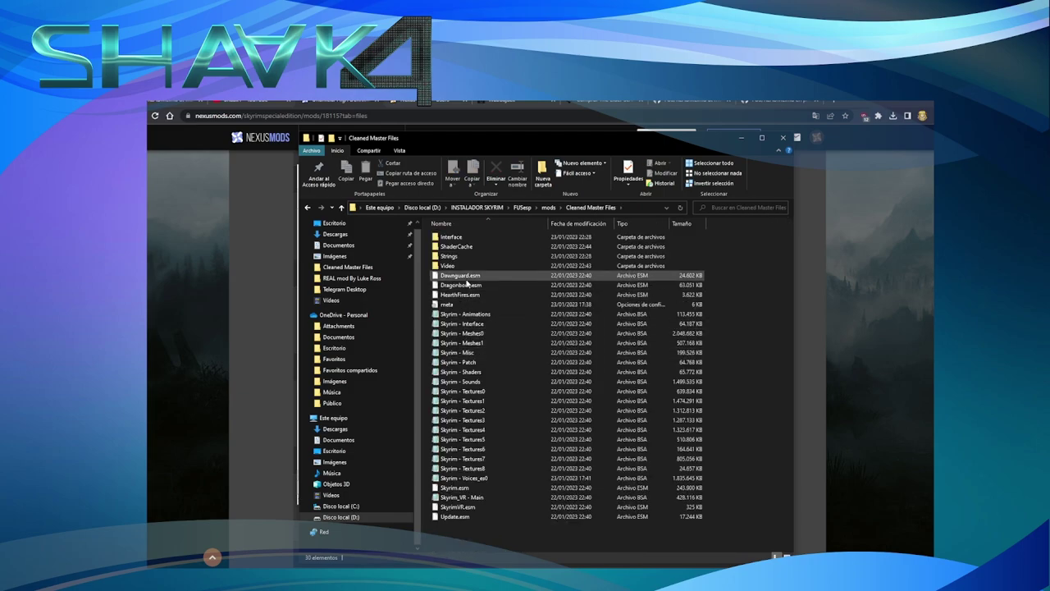
left_click(449, 257)
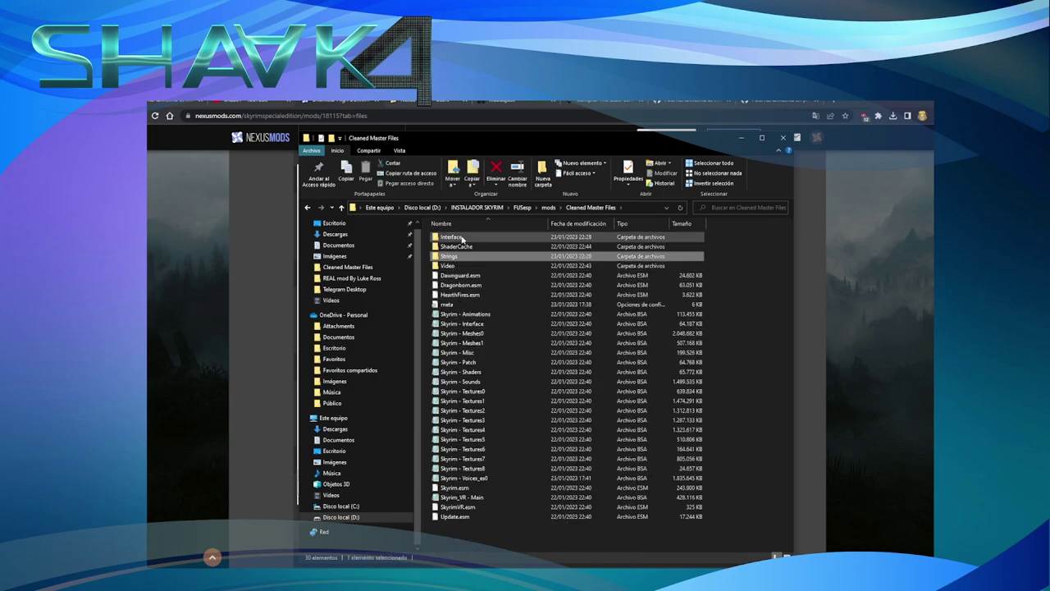
left_click(464, 238)
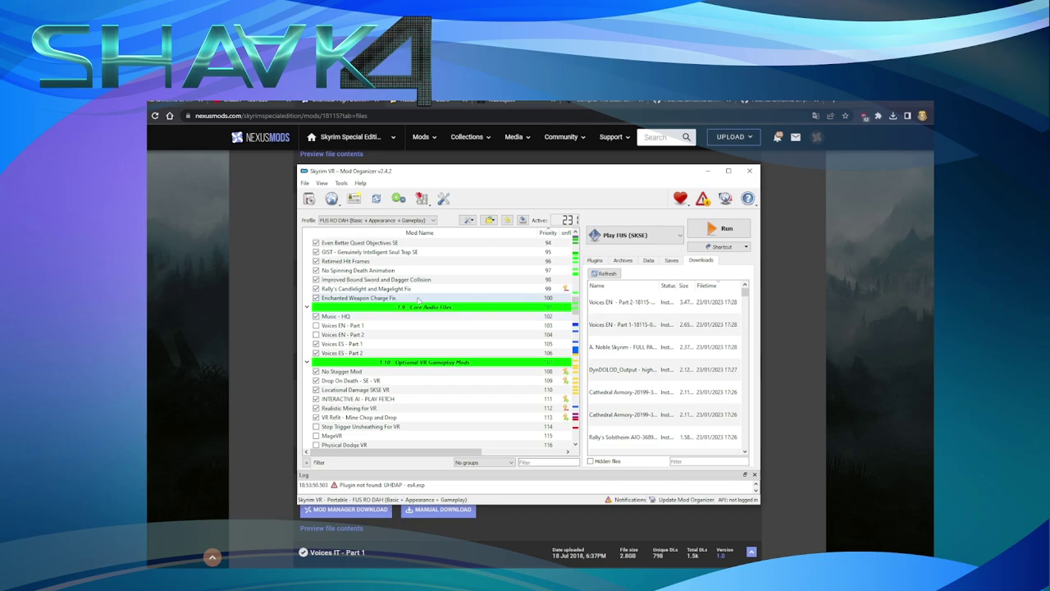
Switch to Mod Organizer and run Play FUS (SKSE) with the FUS RO DAH (Basic + Appearance + Gameplay) profile.
scroll(422, 322, "up", 20)
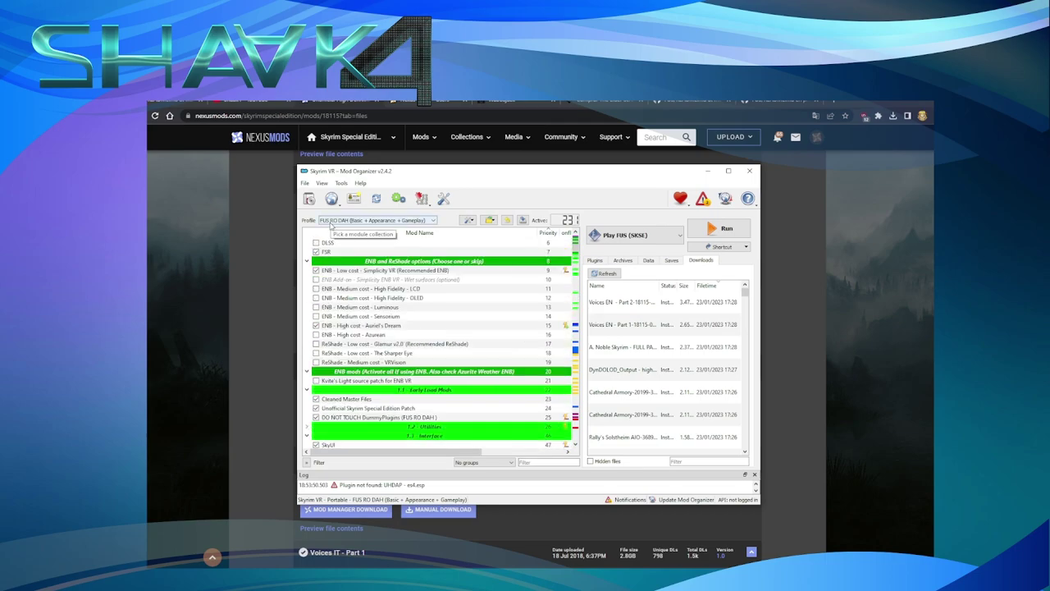
left_click(718, 230)
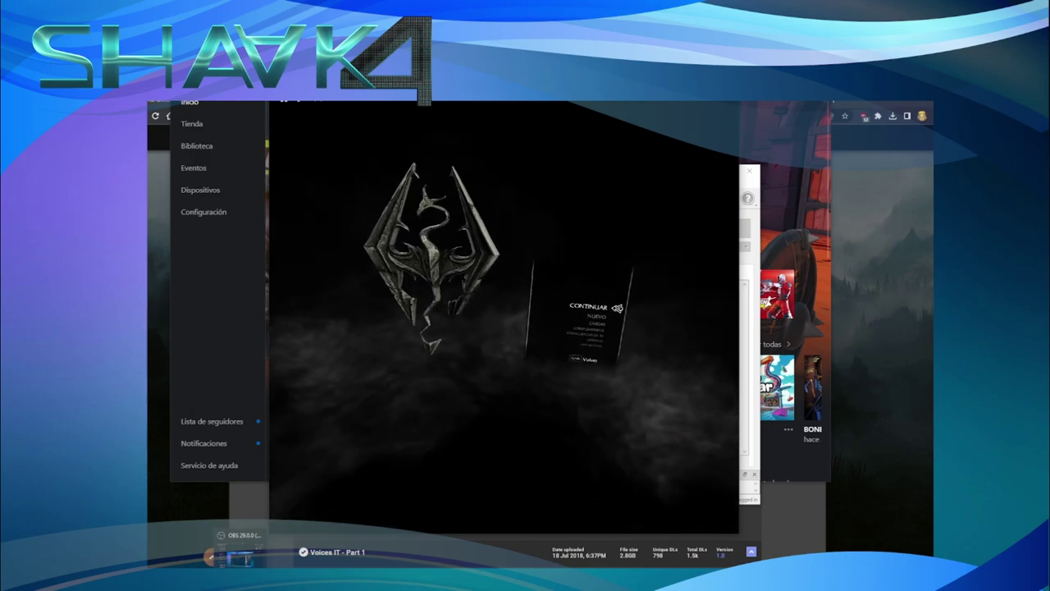
Go through the game's main menu entries to check their language, and return to Continuar to request continuing from the last save.
key("Down")
key("Down")
key("Down")
key("Down")
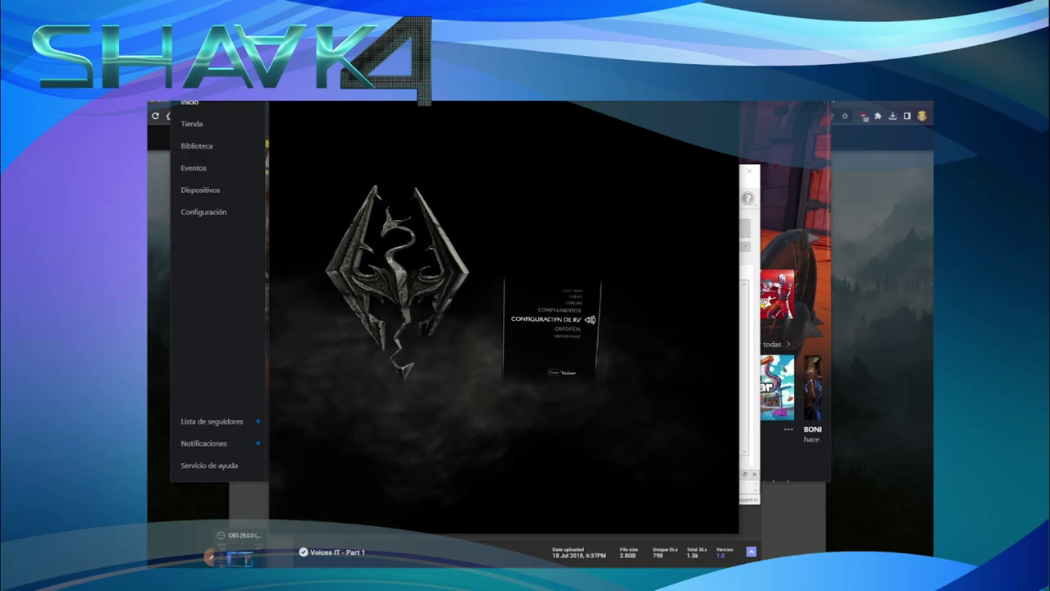
key("Down")
key("Up")
key("Up")
key("Up")
key("Up")
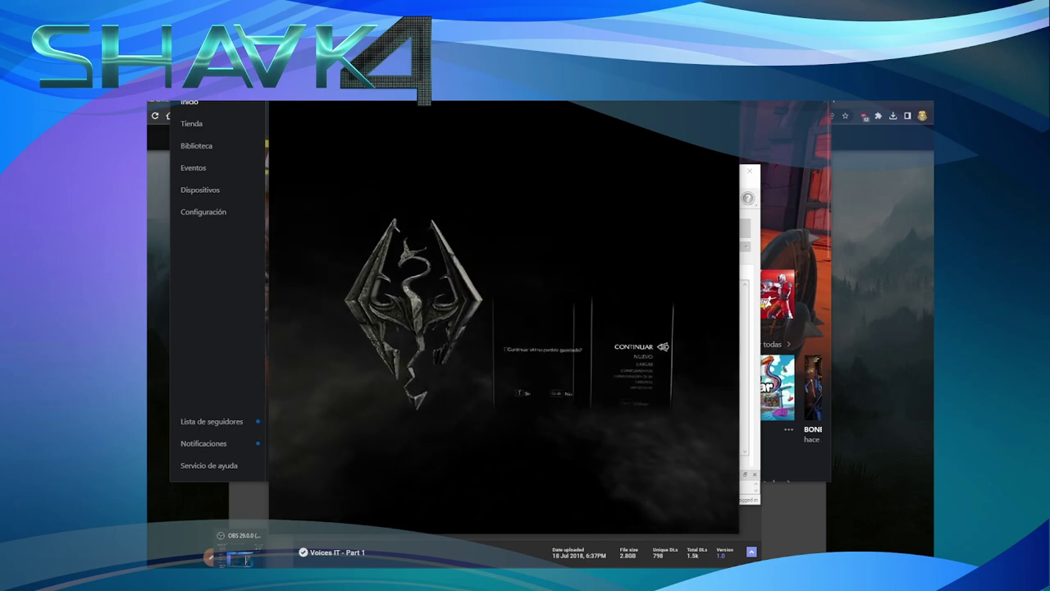